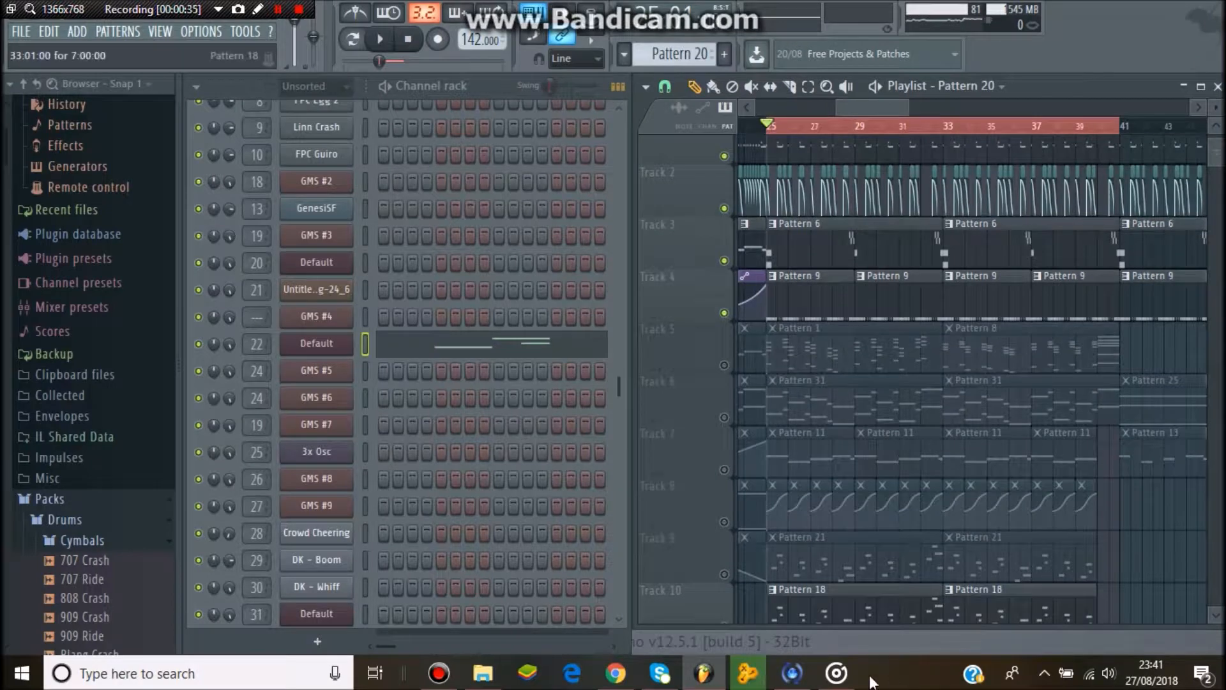
- Play the Gangplank Galleon Remix Drop Loop in the music player, then return to FL Studio
click(838, 674)
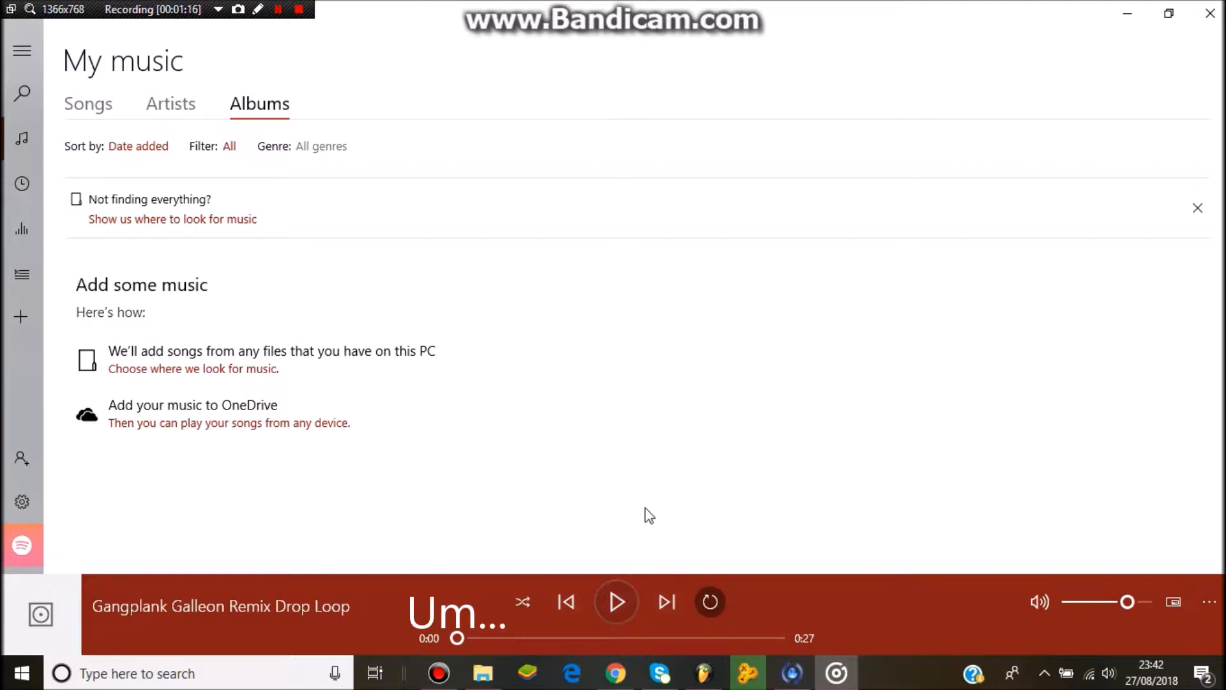
click(616, 601)
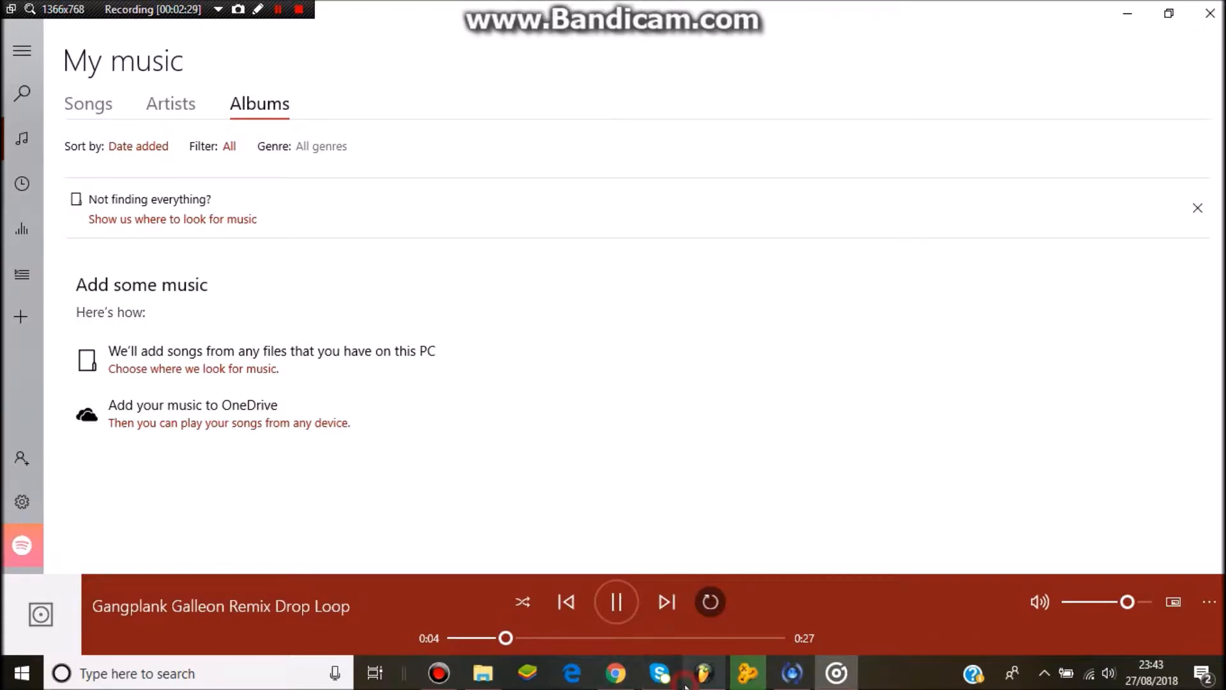
click(703, 672)
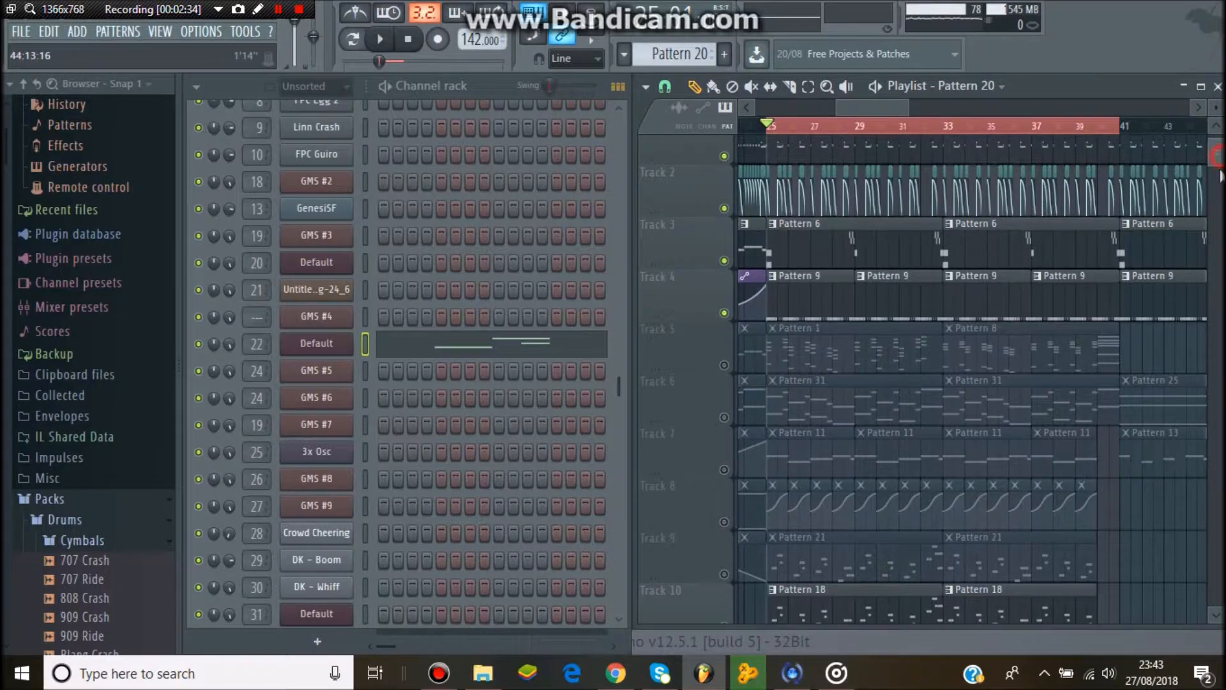
- Scroll down through the playlist tracks and play back the song to listen to the arrangement
scroll(1217, 182, down, 9)
drag(1214, 181, 1215, 211)
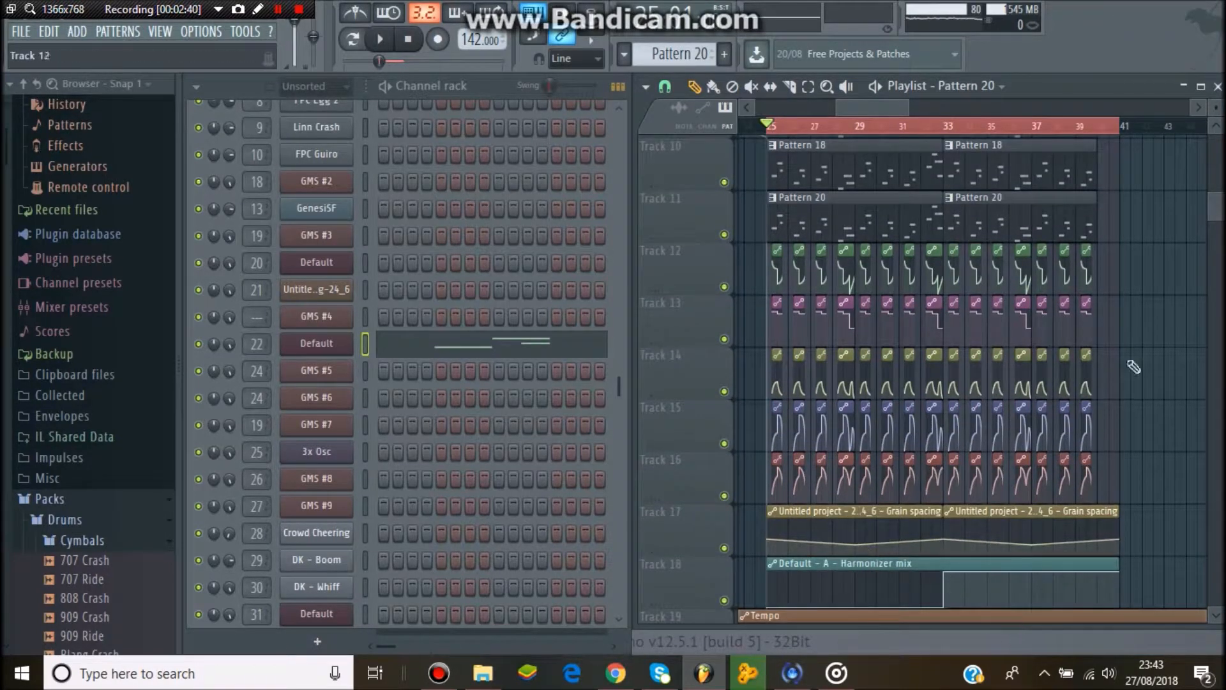
key(space)
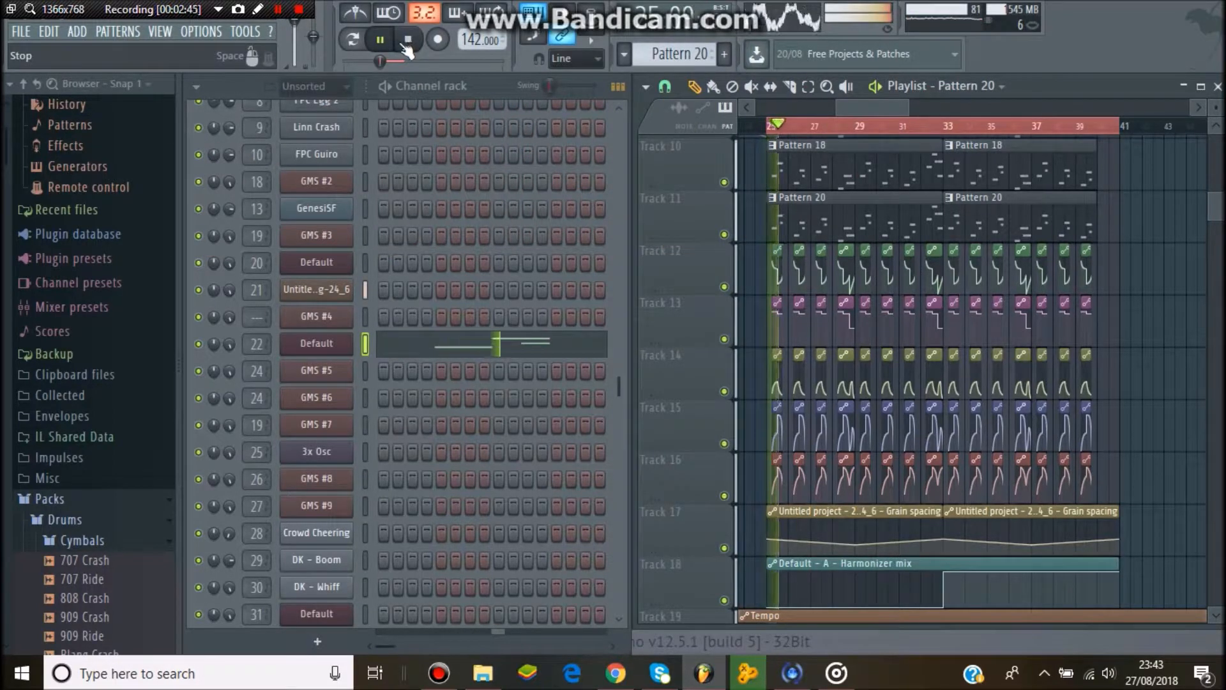
click(406, 43)
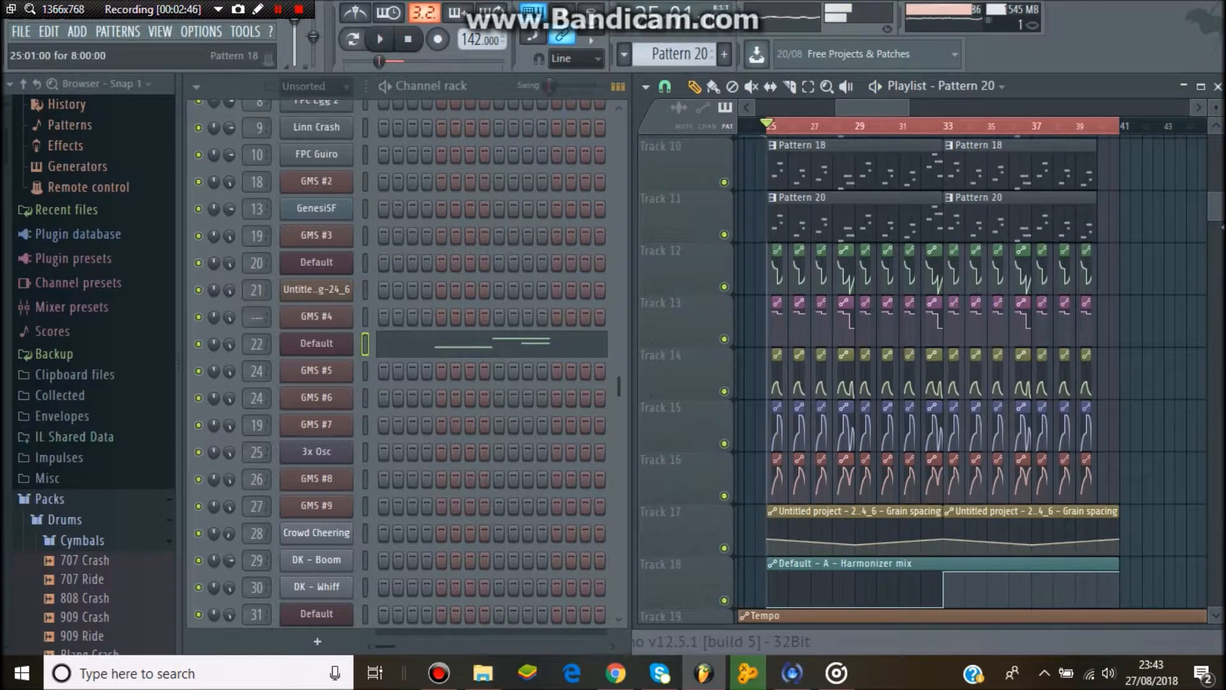
mouse_move(1217, 216)
mouse_down()
mouse_move(1217, 163)
mouse_move(1217, 216)
mouse_up()
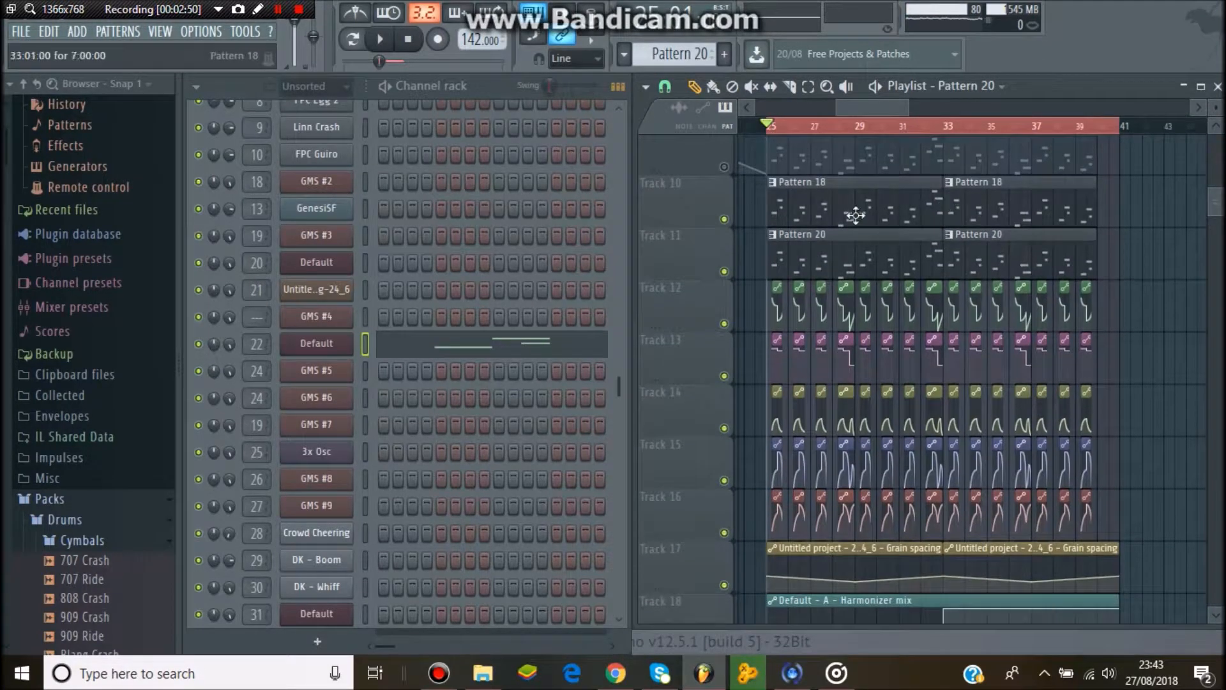
click(856, 215)
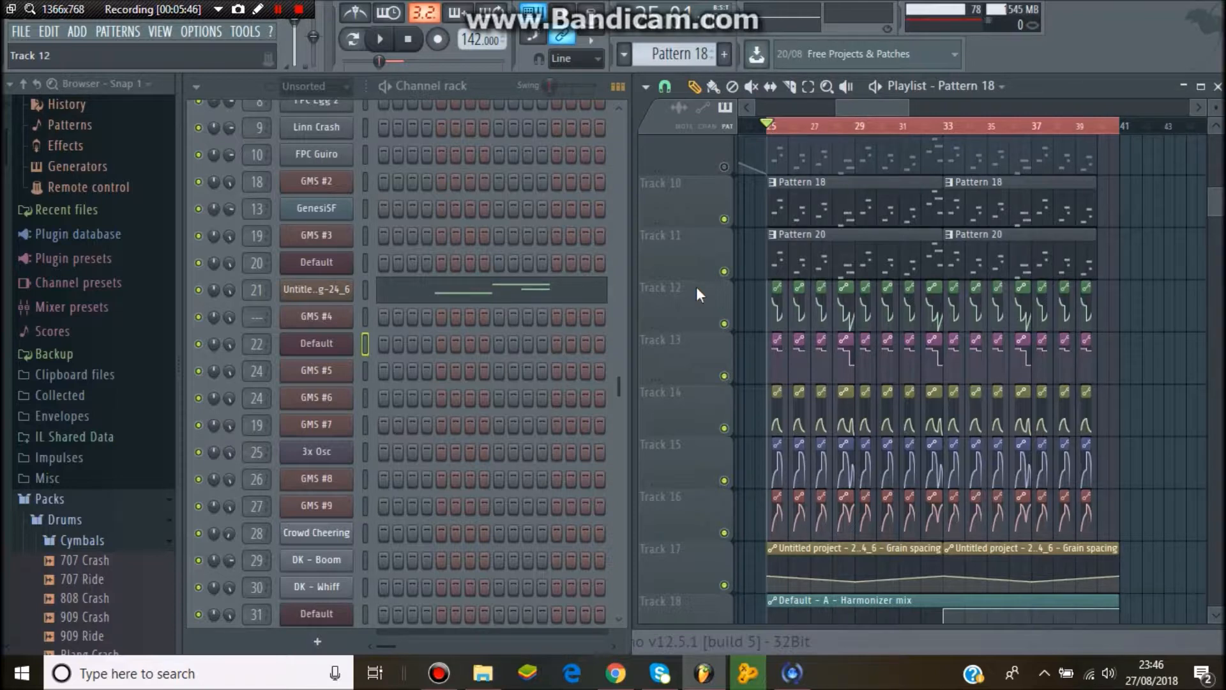
- Open the granulizer channel's sample settings and plugin page to examine them, then close the window
click(326, 287)
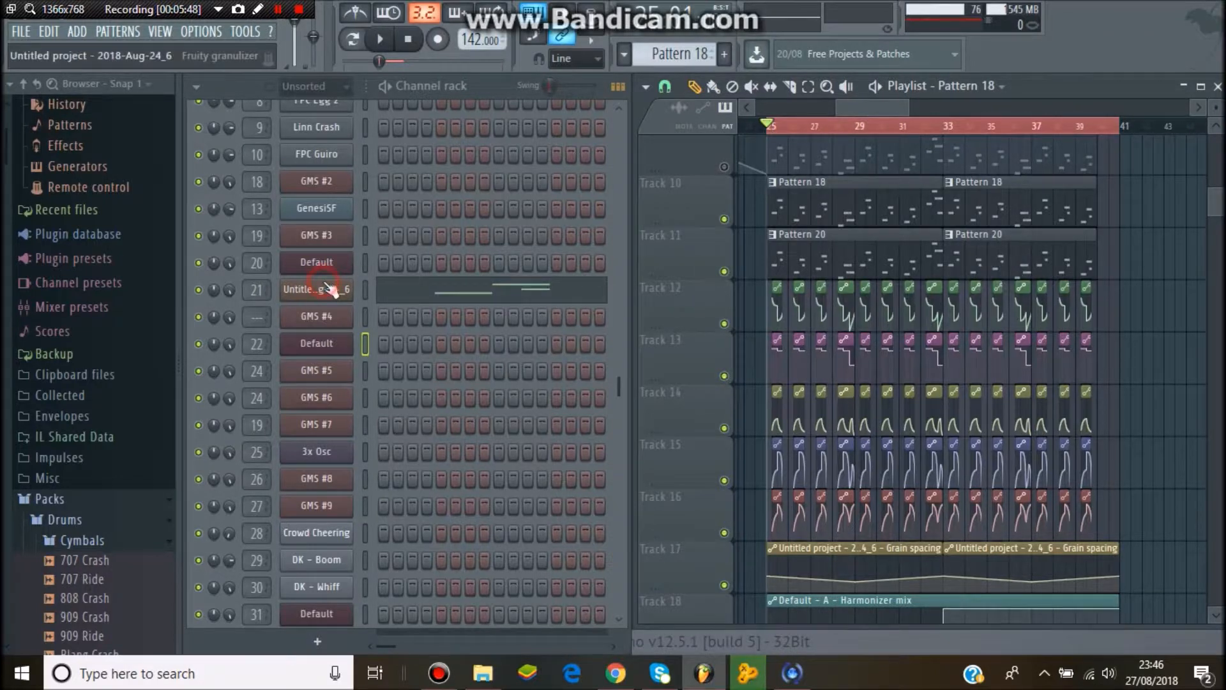
click(369, 163)
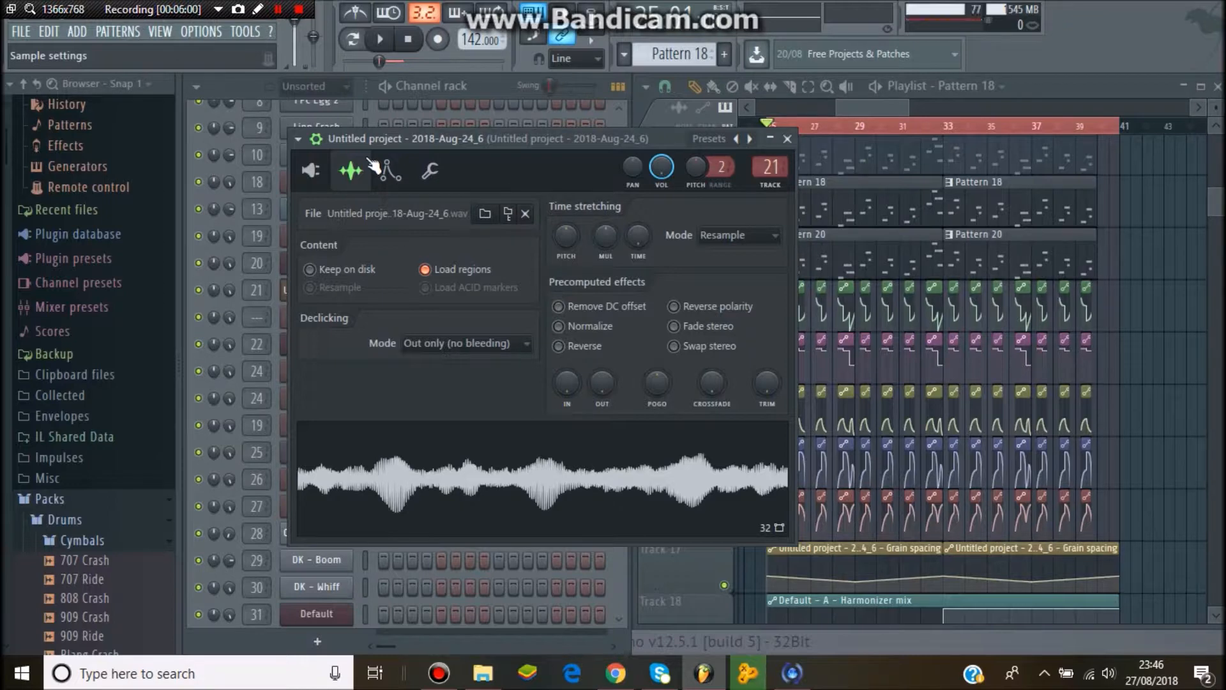
click(474, 463)
click(477, 464)
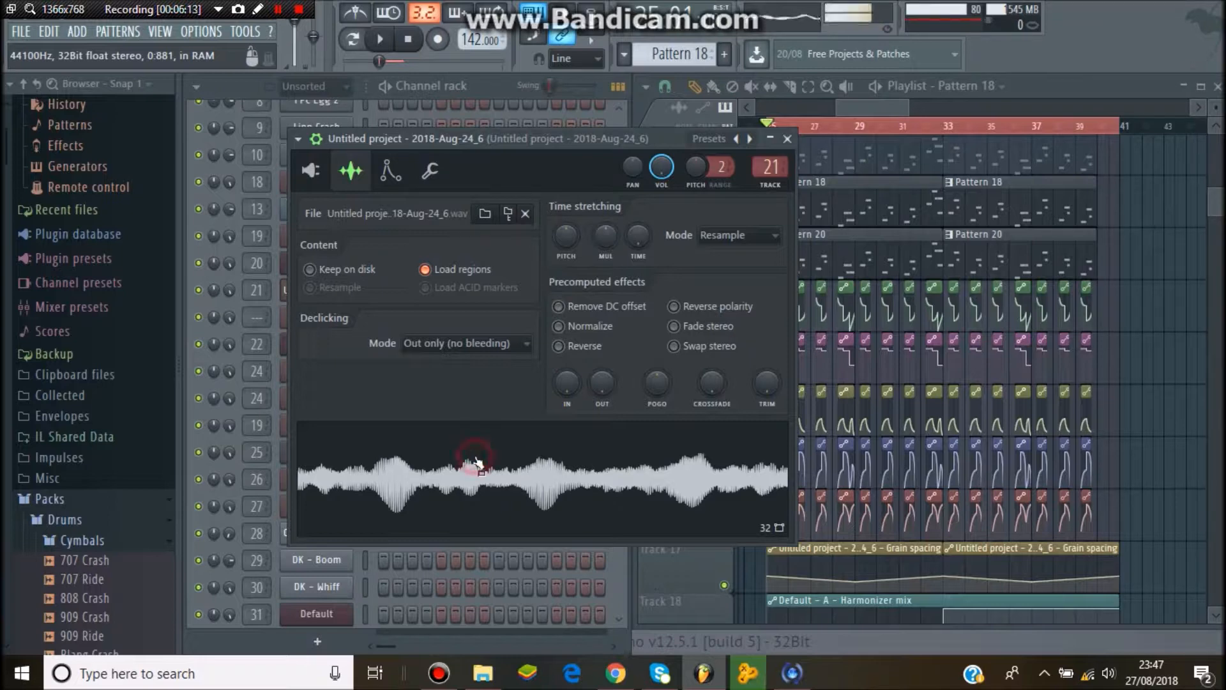
click(310, 170)
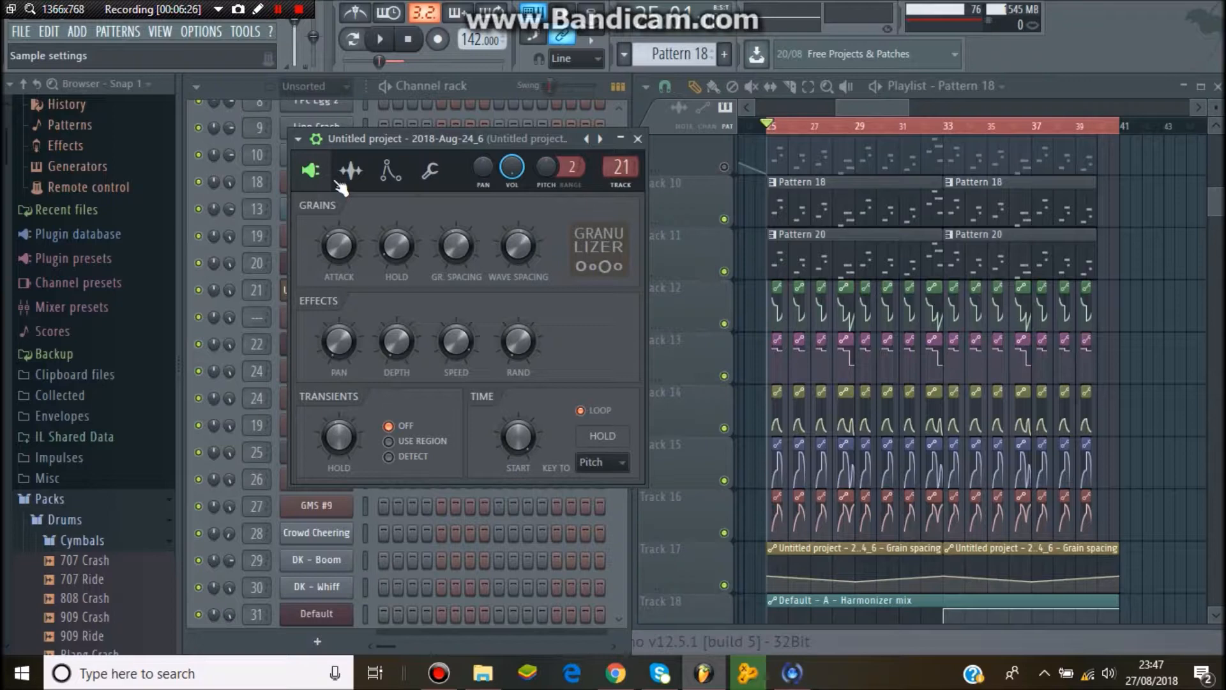
click(649, 149)
click(637, 138)
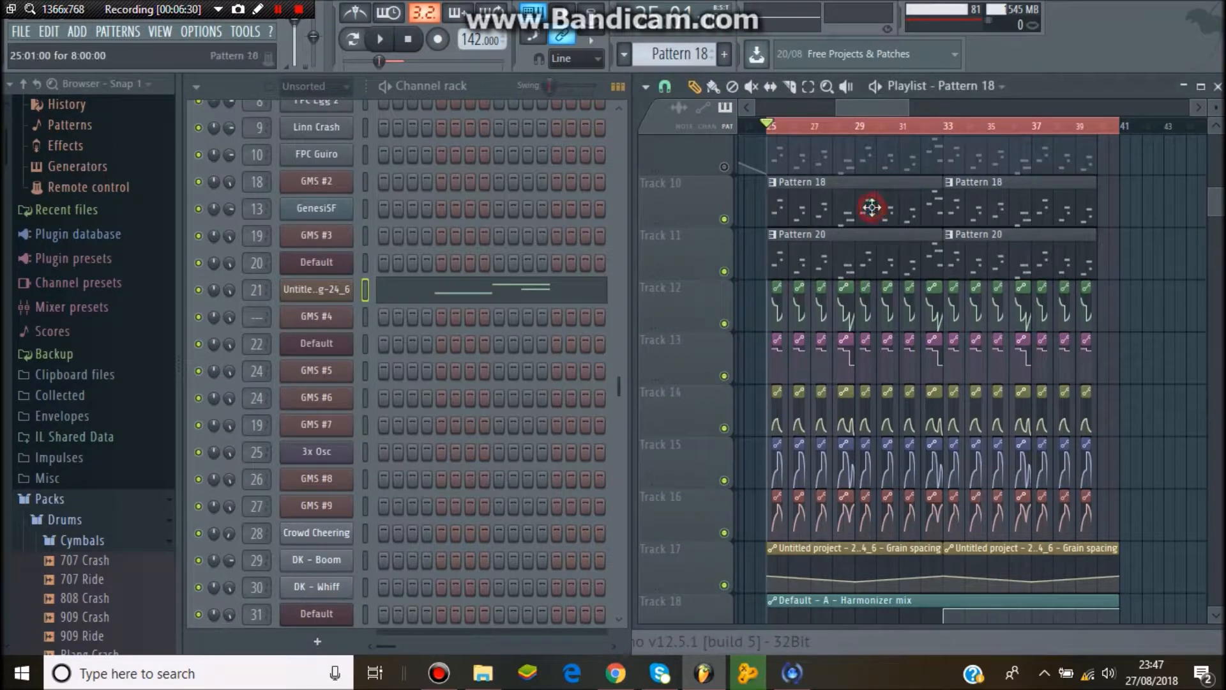
- Open the granulizer channel's piano roll to examine its notes, then close it
click(573, 292)
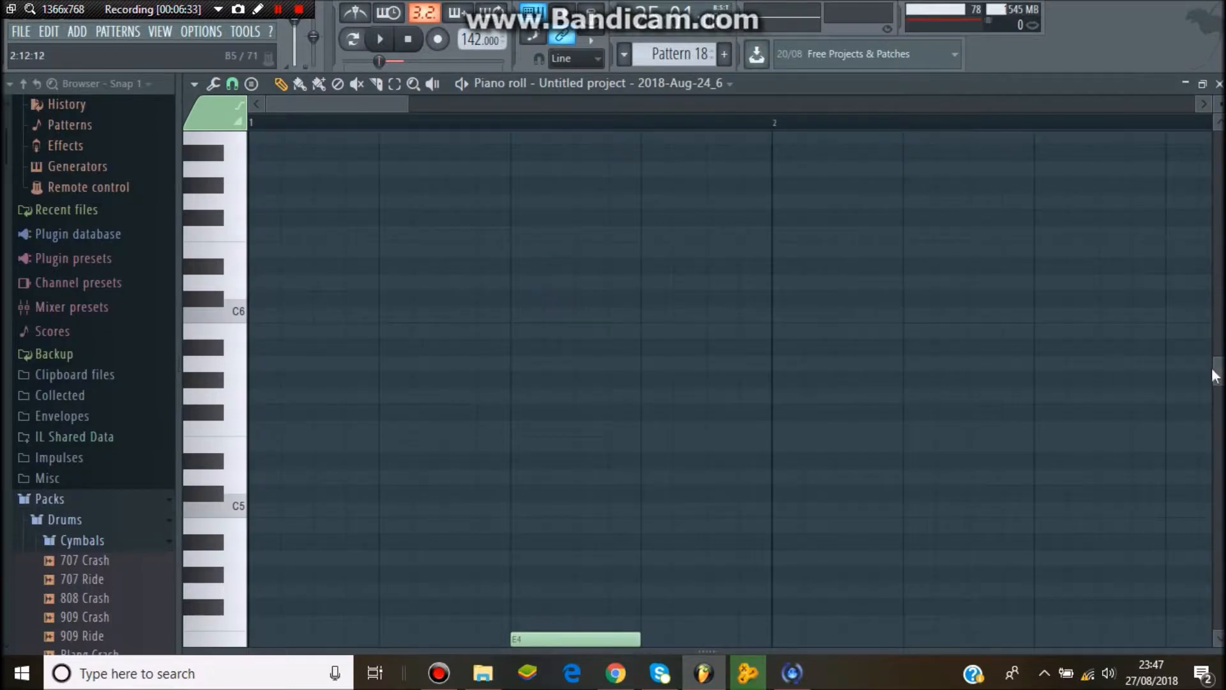
scroll(578, 238, down, 4)
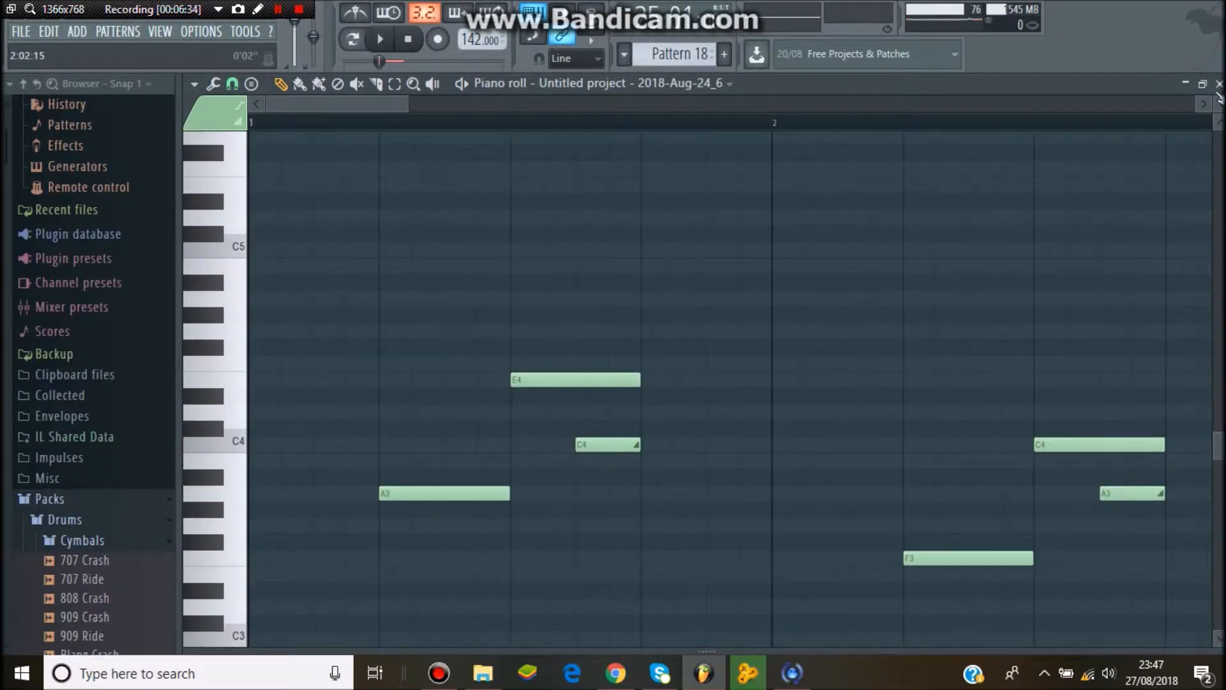
key(Escape)
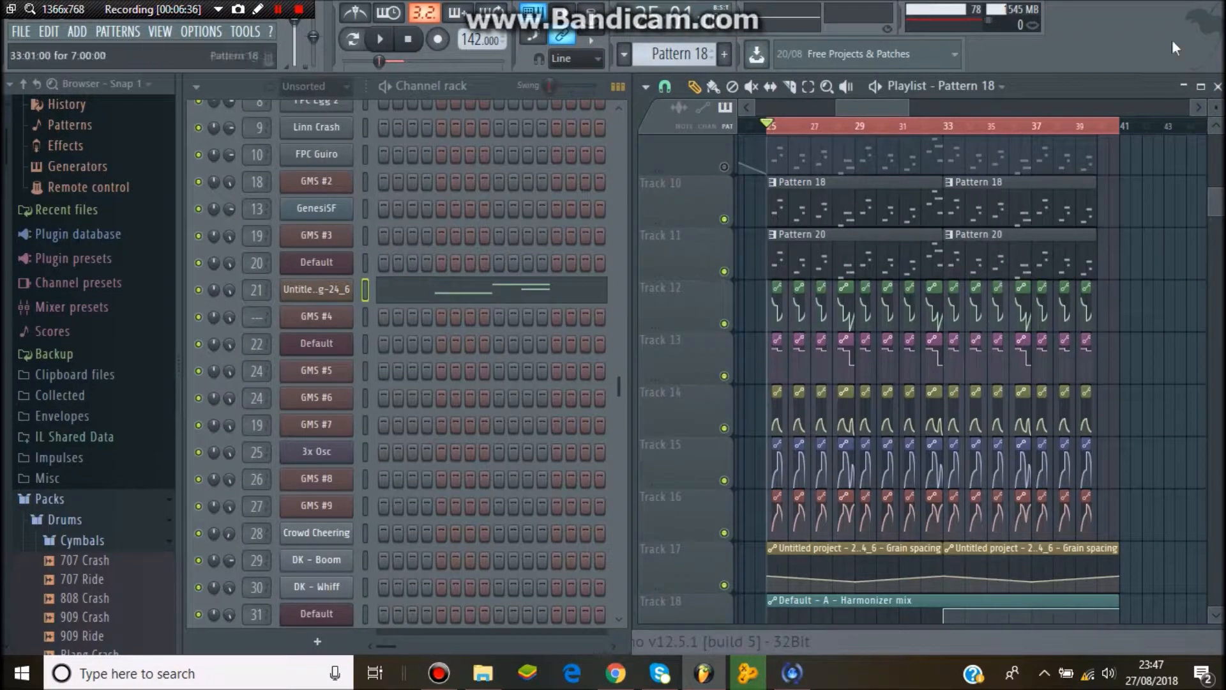
- Zoom the playlist in around bar 25 and briefly reopen the granulizer plugin window
drag(906, 105, 873, 110)
drag(849, 111, 847, 113)
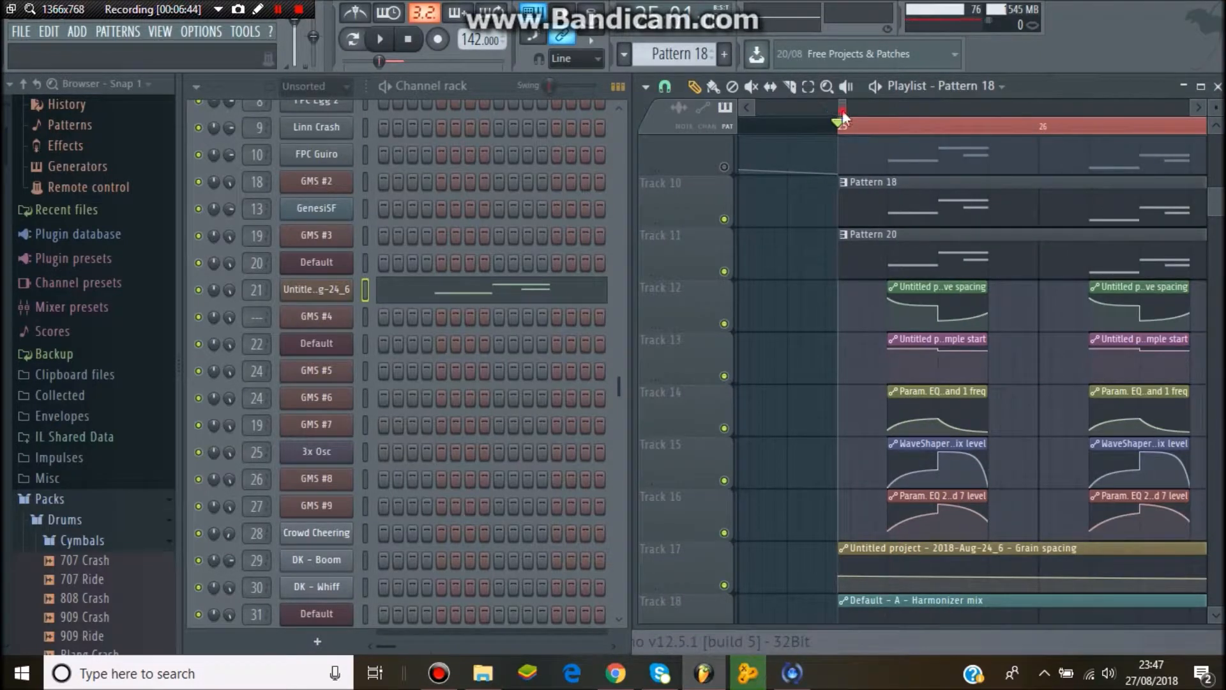
drag(842, 111, 844, 111)
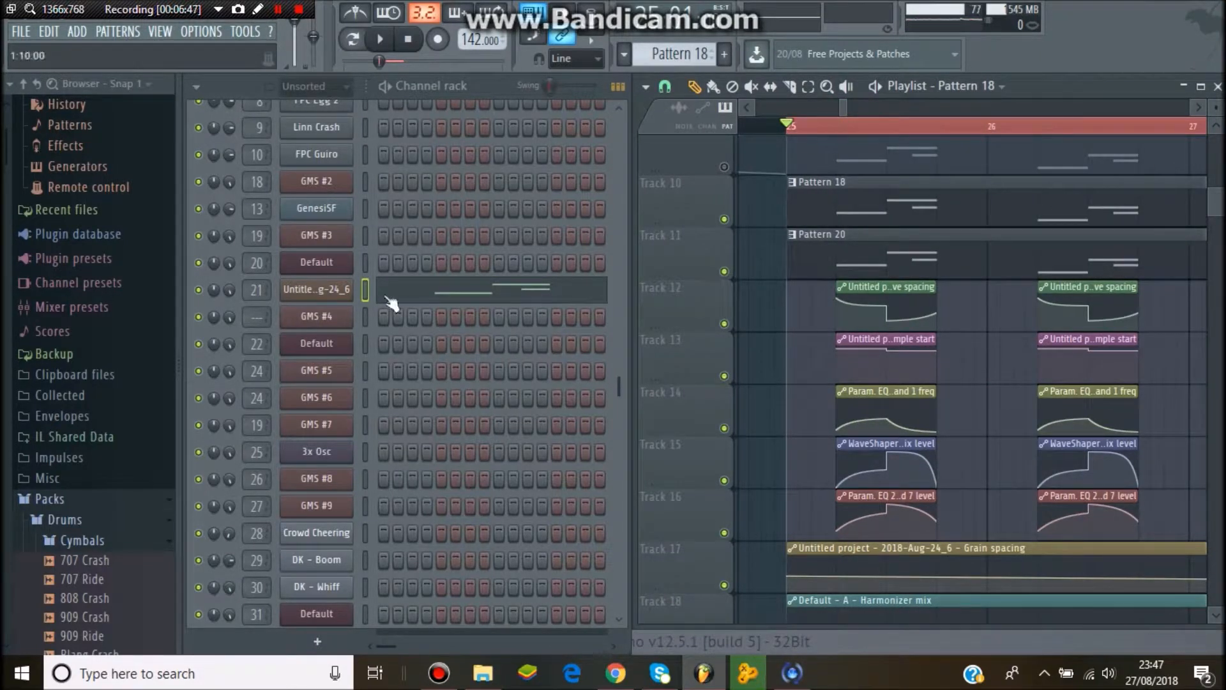
click(323, 282)
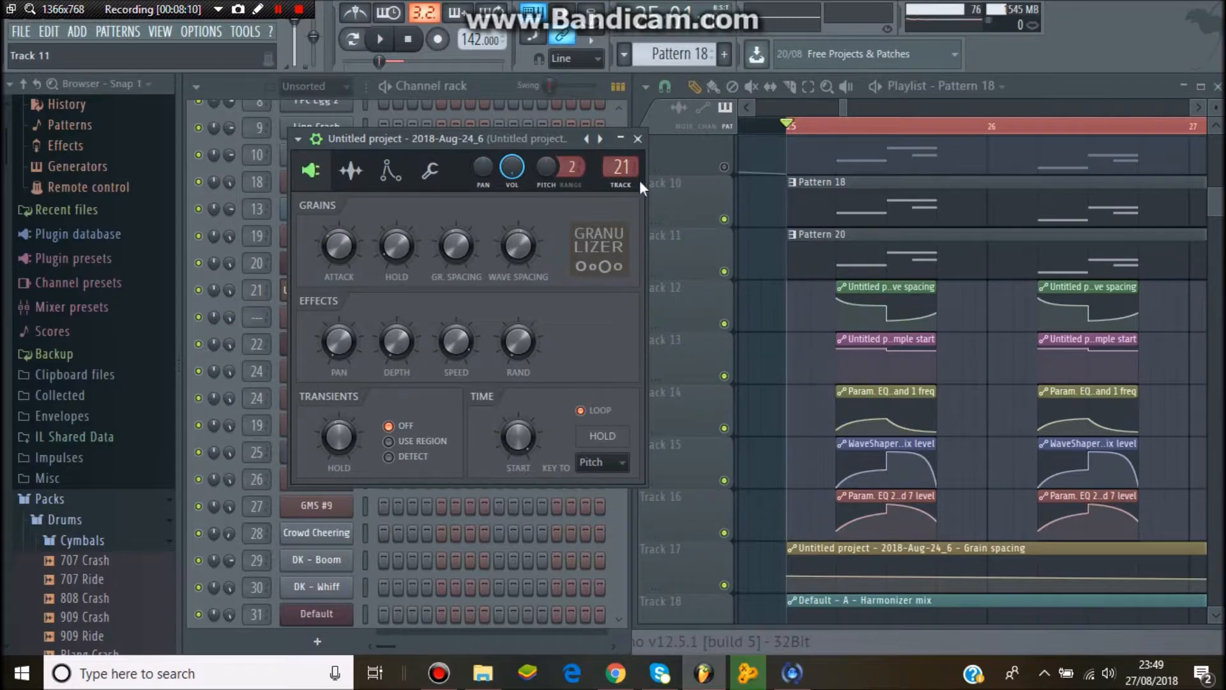
click(637, 139)
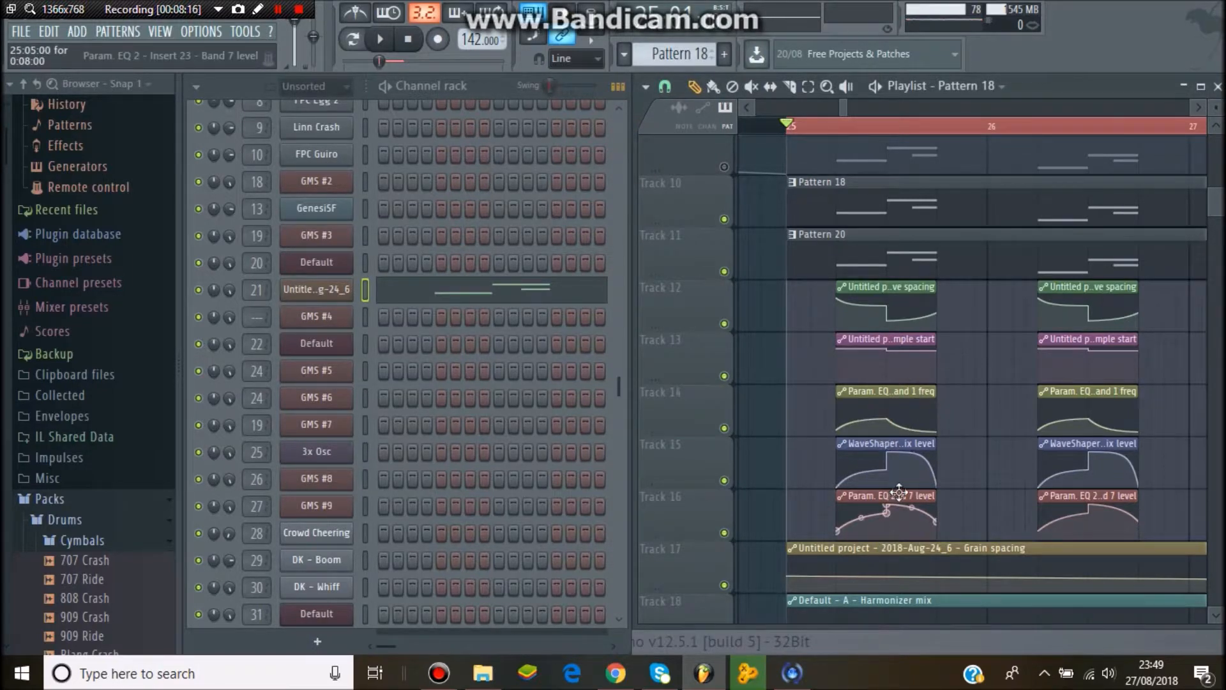
- Open the mixer, select inserts 22 and 23, and examine the Fruity parametric EQ 2 on insert 23
click(160, 31)
click(216, 118)
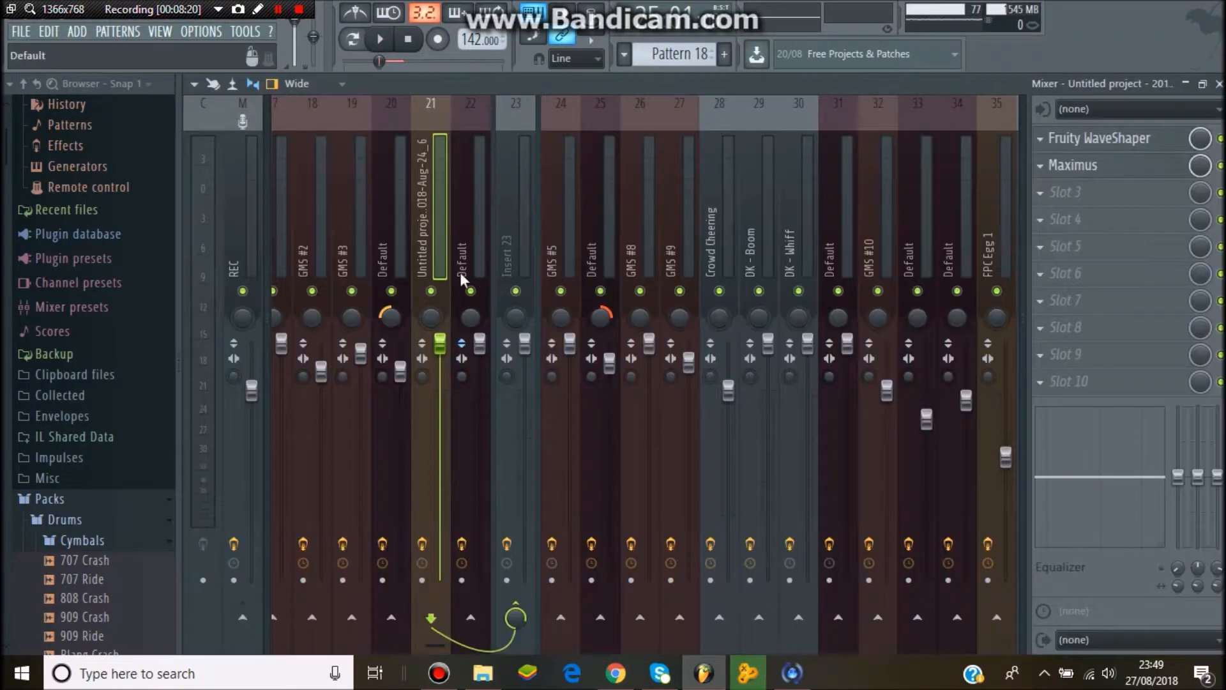
click(476, 245)
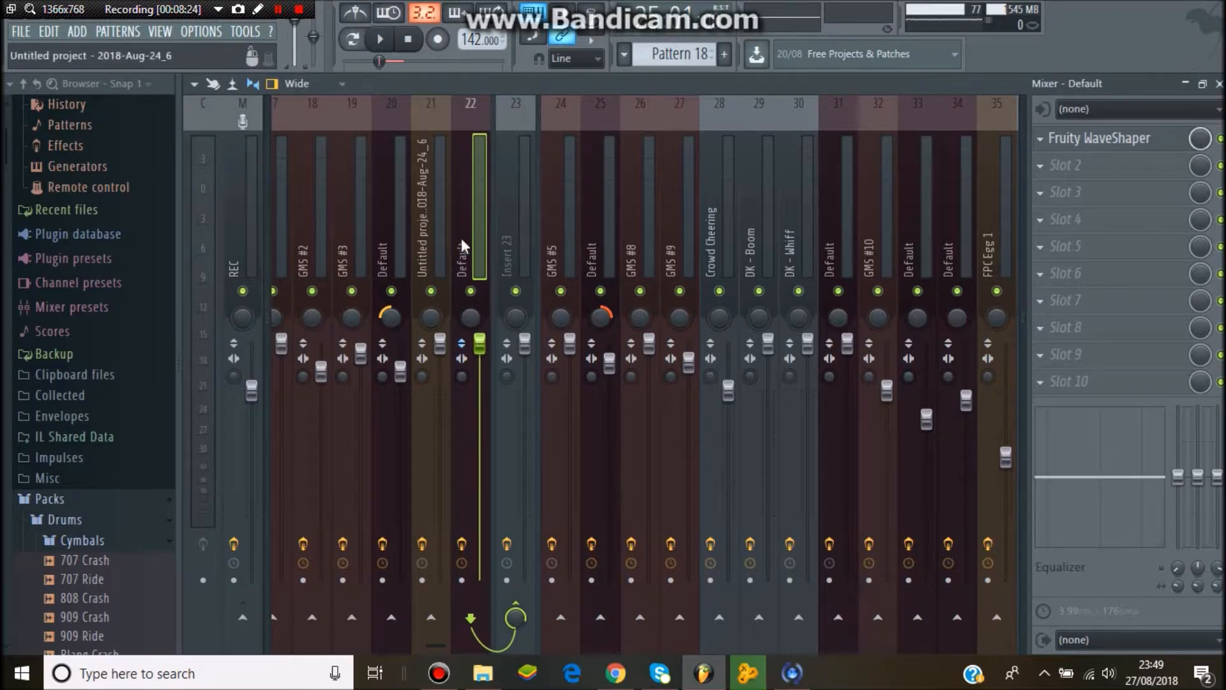
click(506, 236)
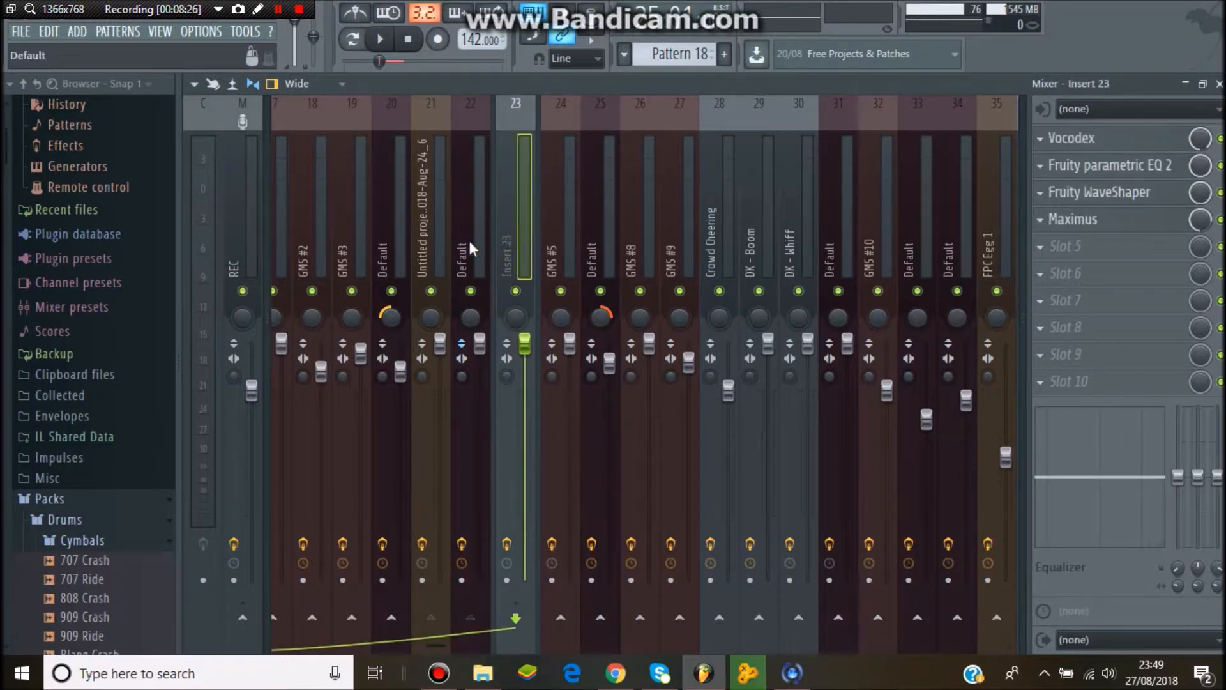
click(1121, 167)
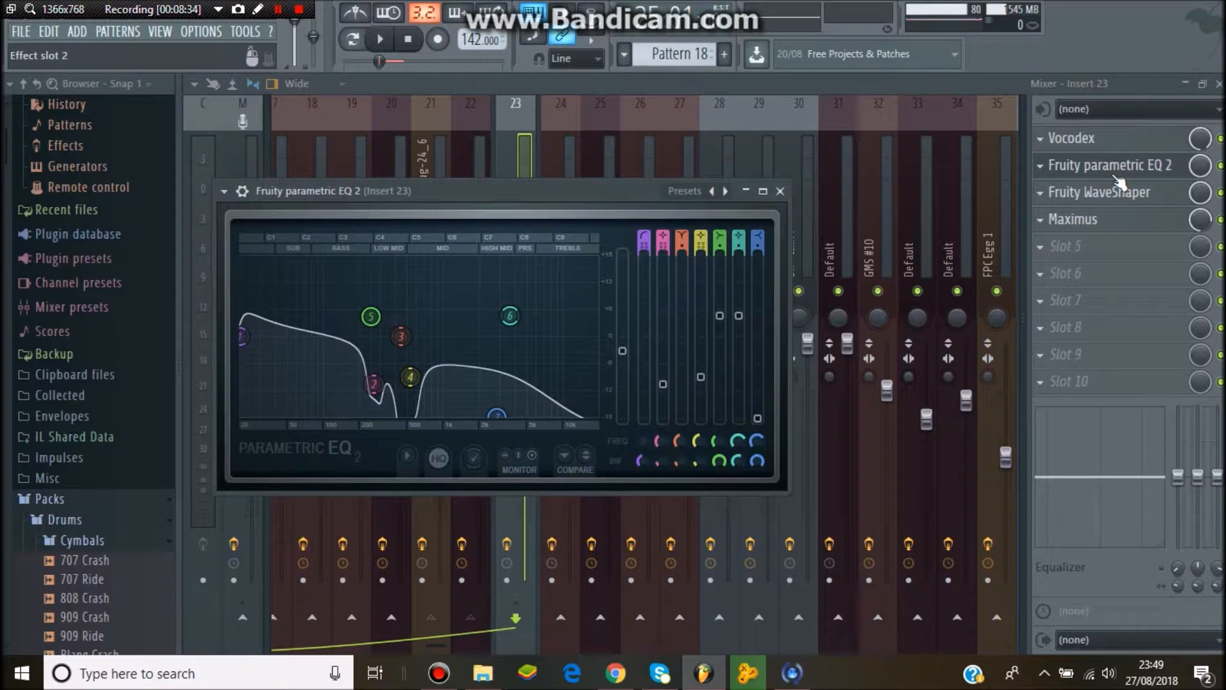
click(1115, 176)
click(1115, 175)
click(1117, 177)
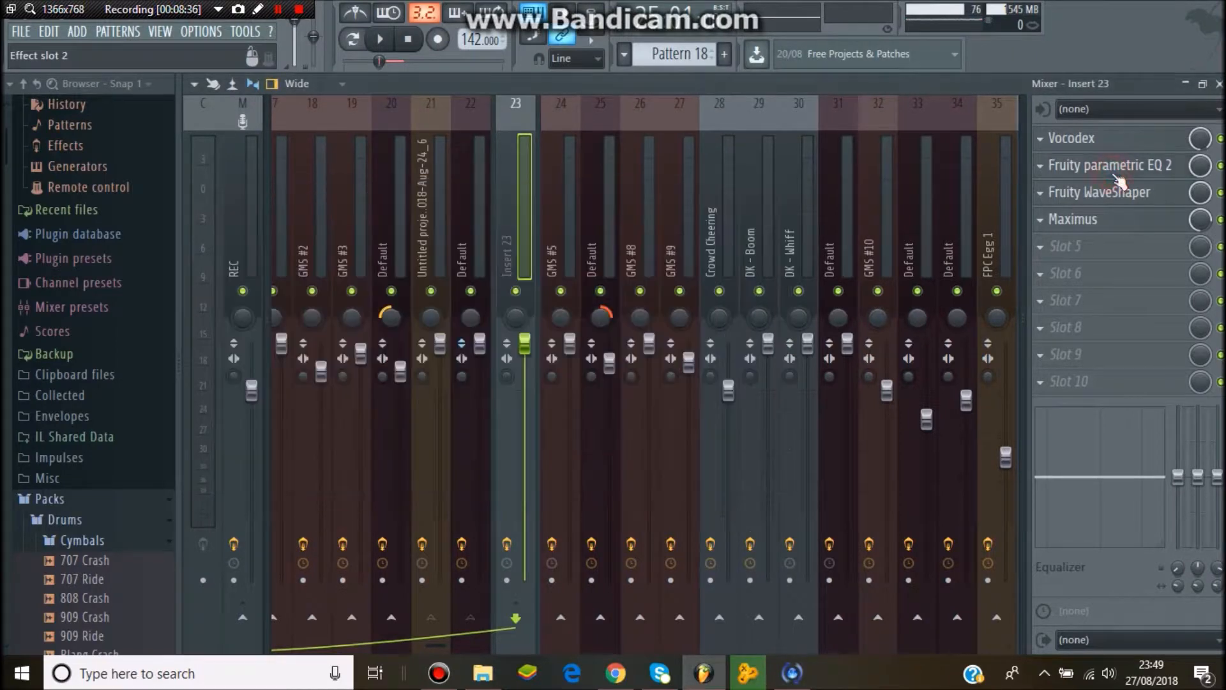
- Open the Default channel's Harmor plugin and switch between parts A and B to compare them
click(479, 264)
key(F9)
click(848, 256)
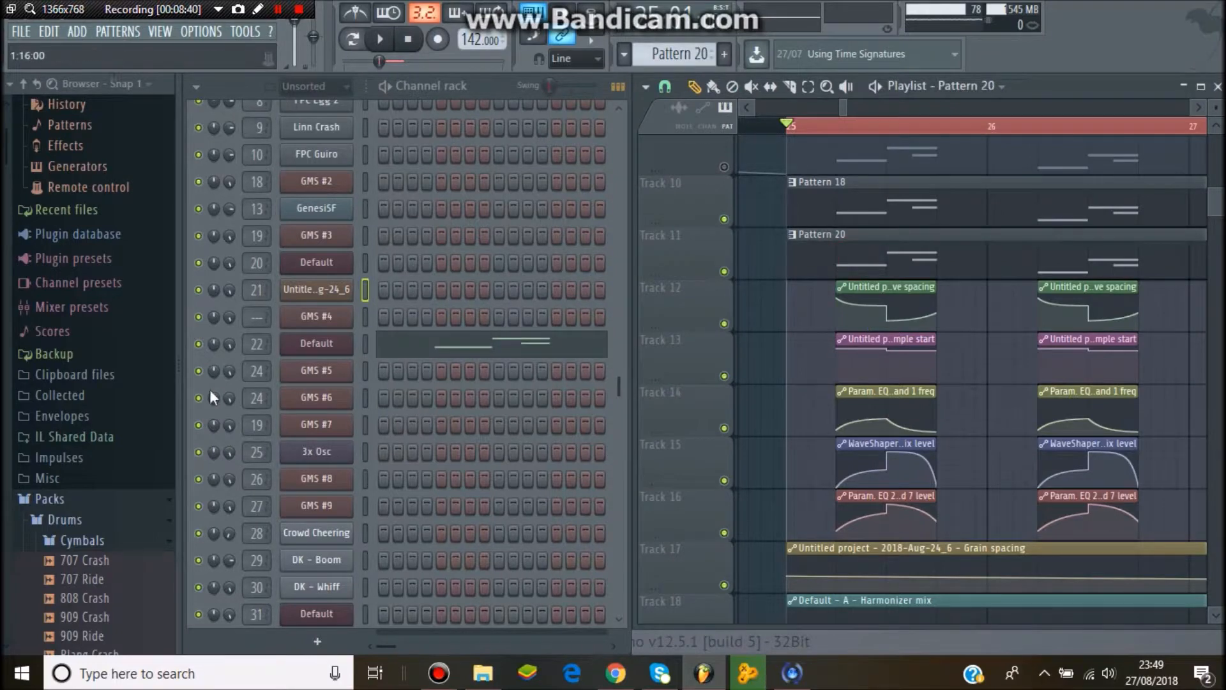
click(294, 348)
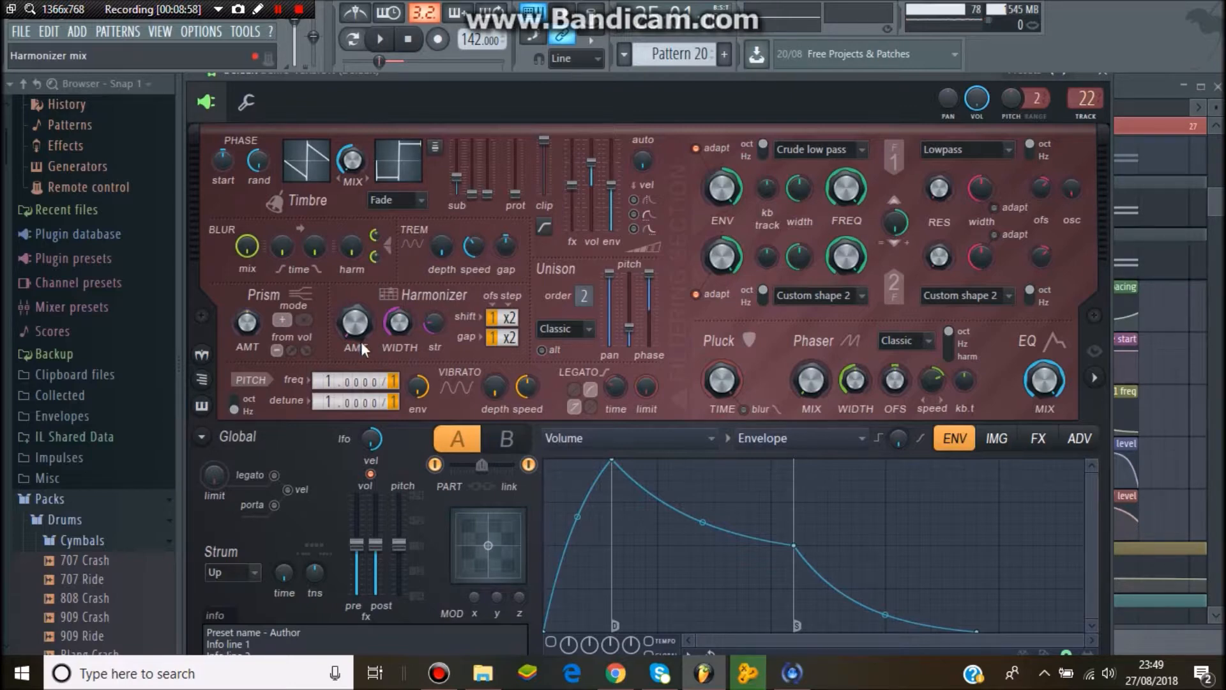
click(507, 440)
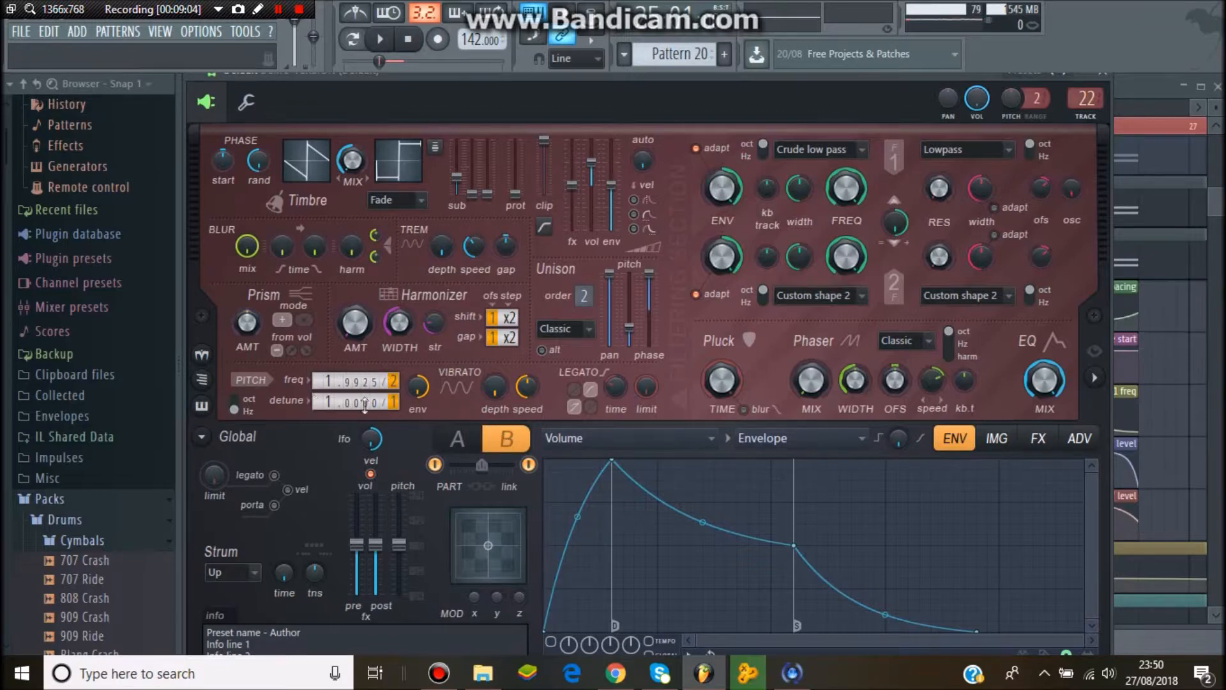
click(457, 440)
click(493, 443)
click(474, 441)
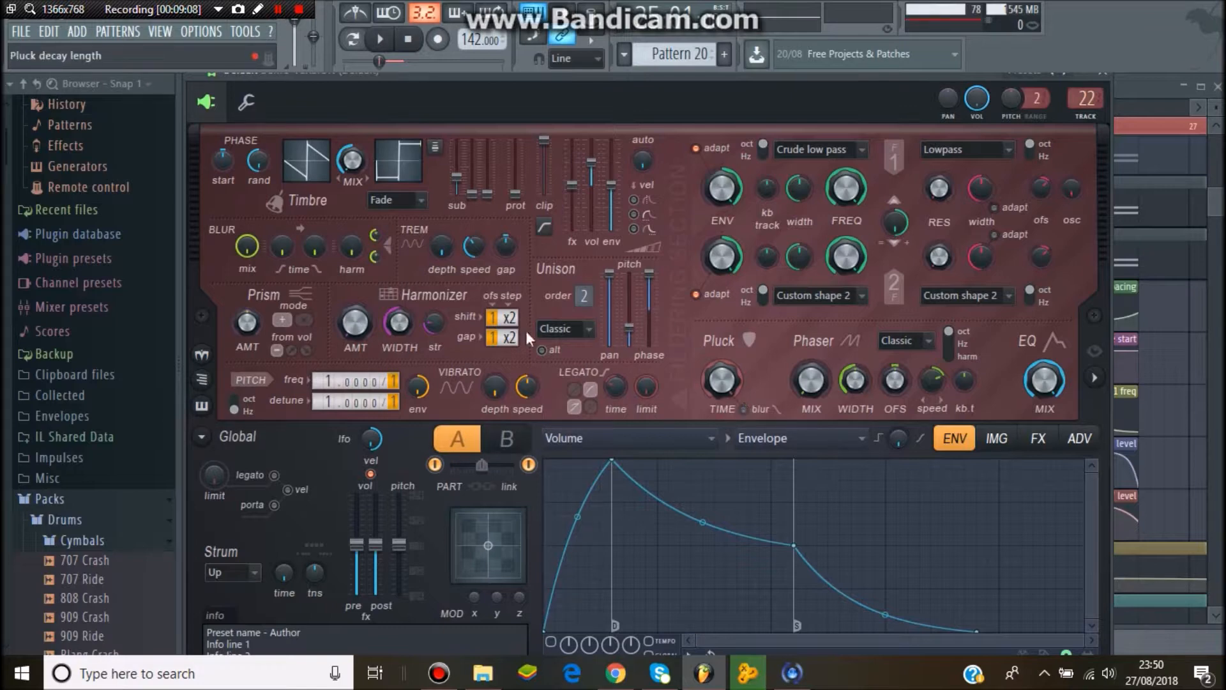
click(1110, 75)
- Reopen the mixer, check the Default insert's Fruity WaveShaper, and open the Vocodex effect on insert 23
click(160, 32)
click(176, 118)
click(1122, 138)
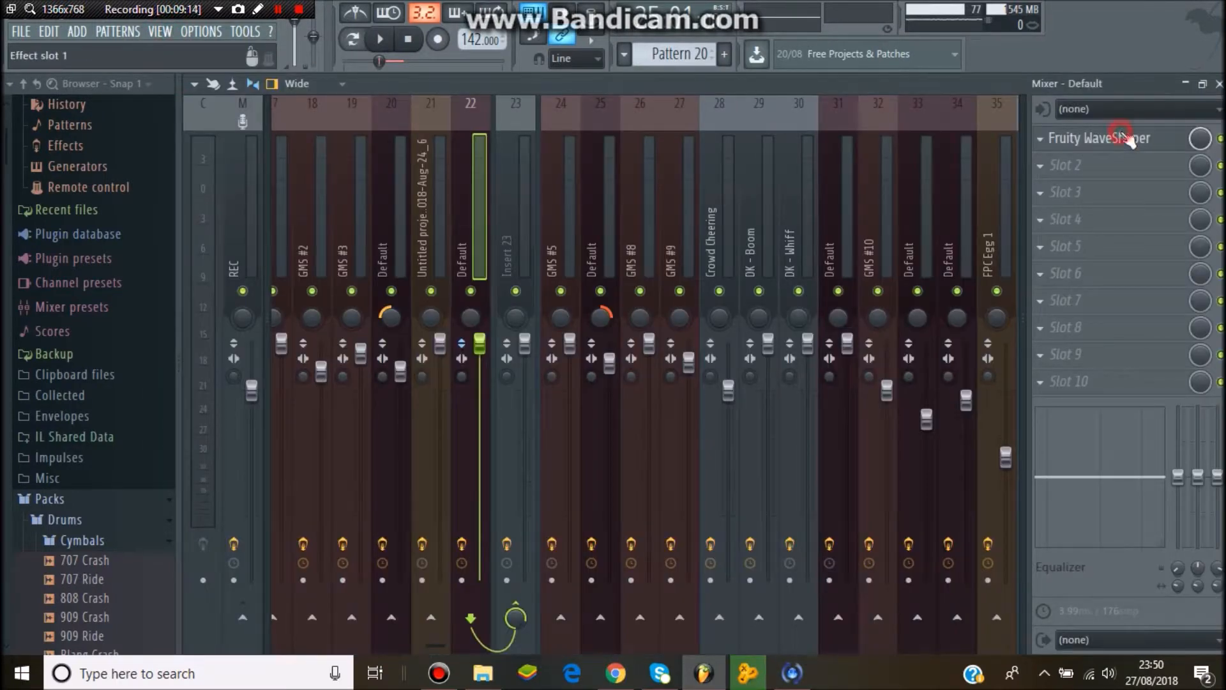
click(1122, 138)
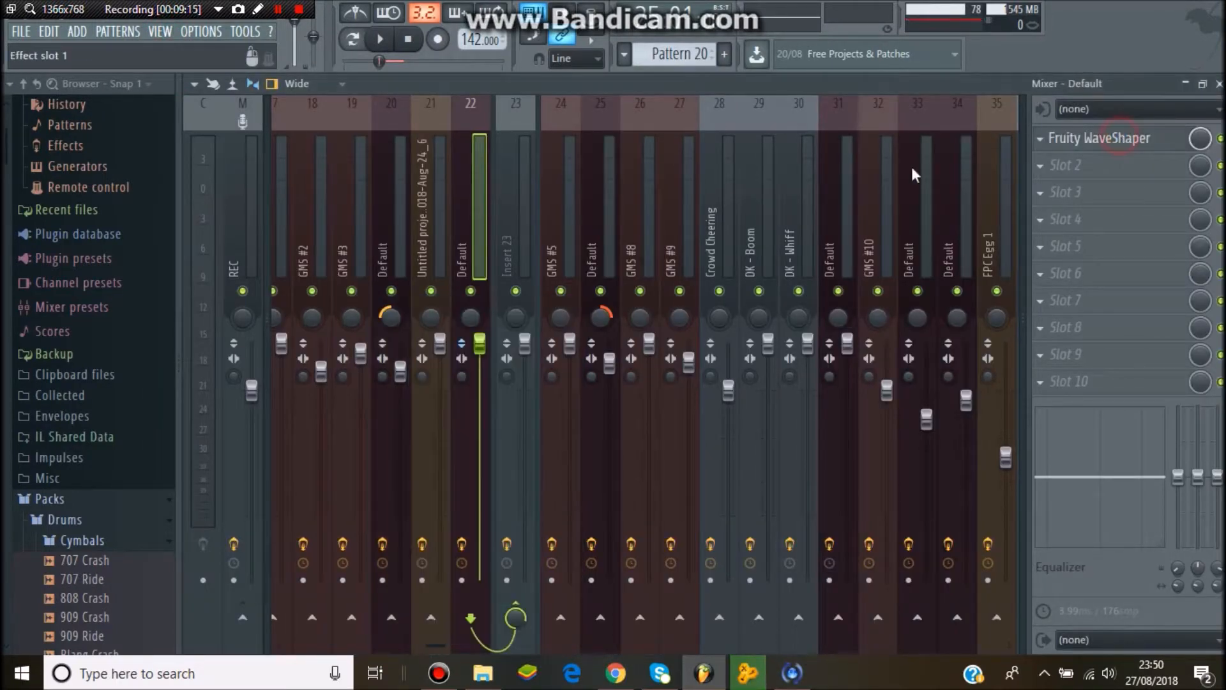
click(500, 180)
click(1087, 138)
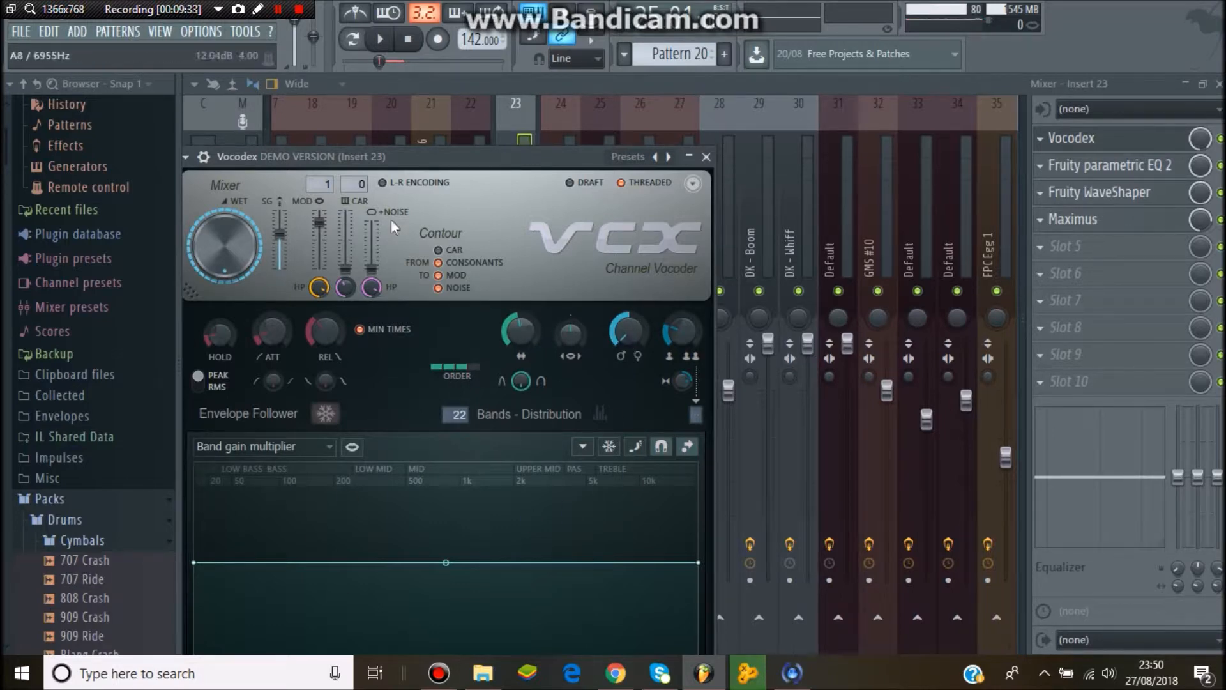
click(707, 157)
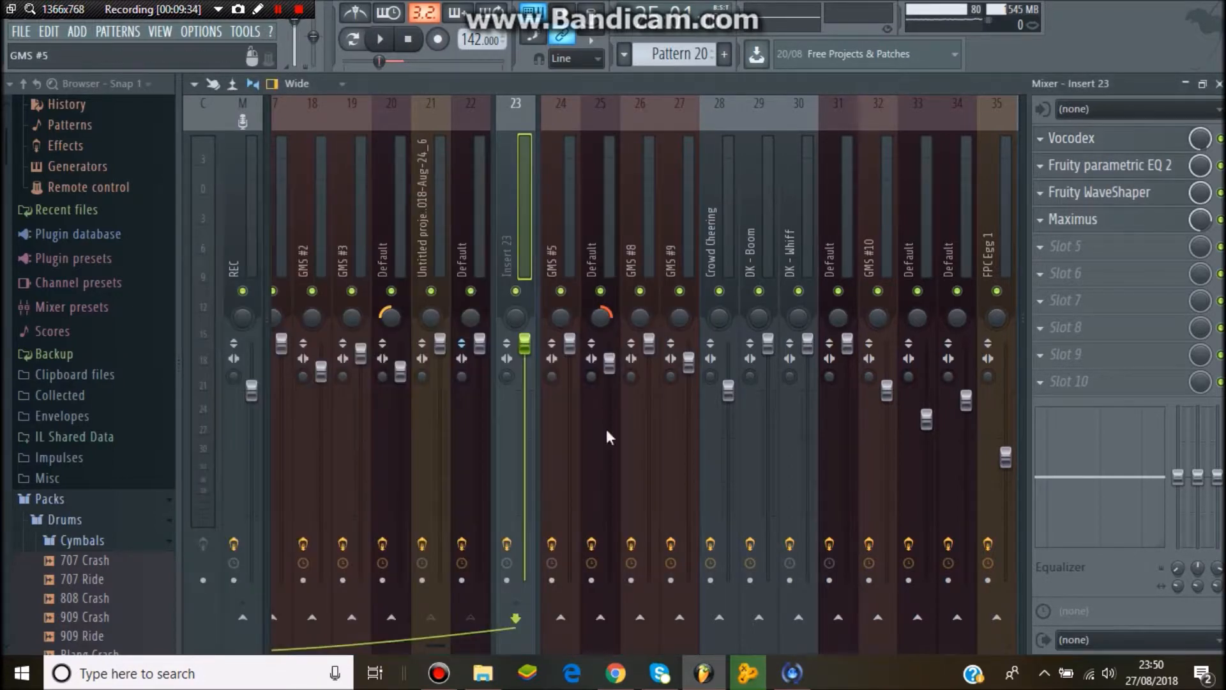
- Reopen and close Vocodex, then open the Fruity parametric EQ 2 on insert 23
click(1098, 140)
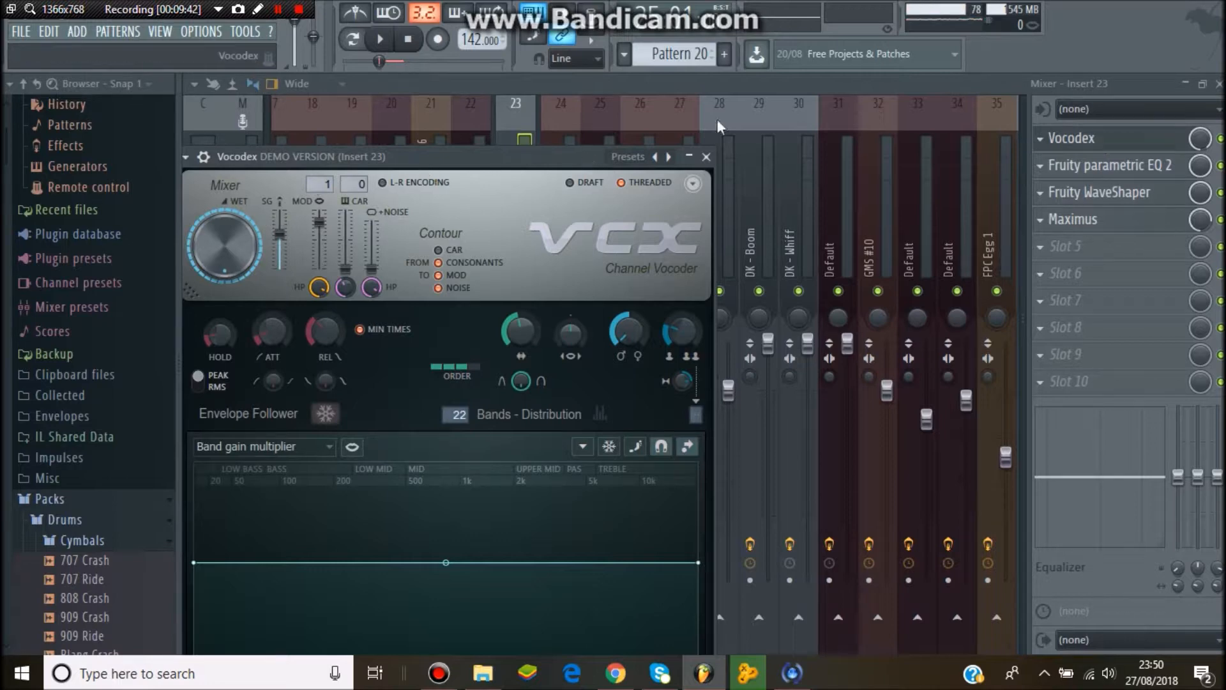
click(708, 157)
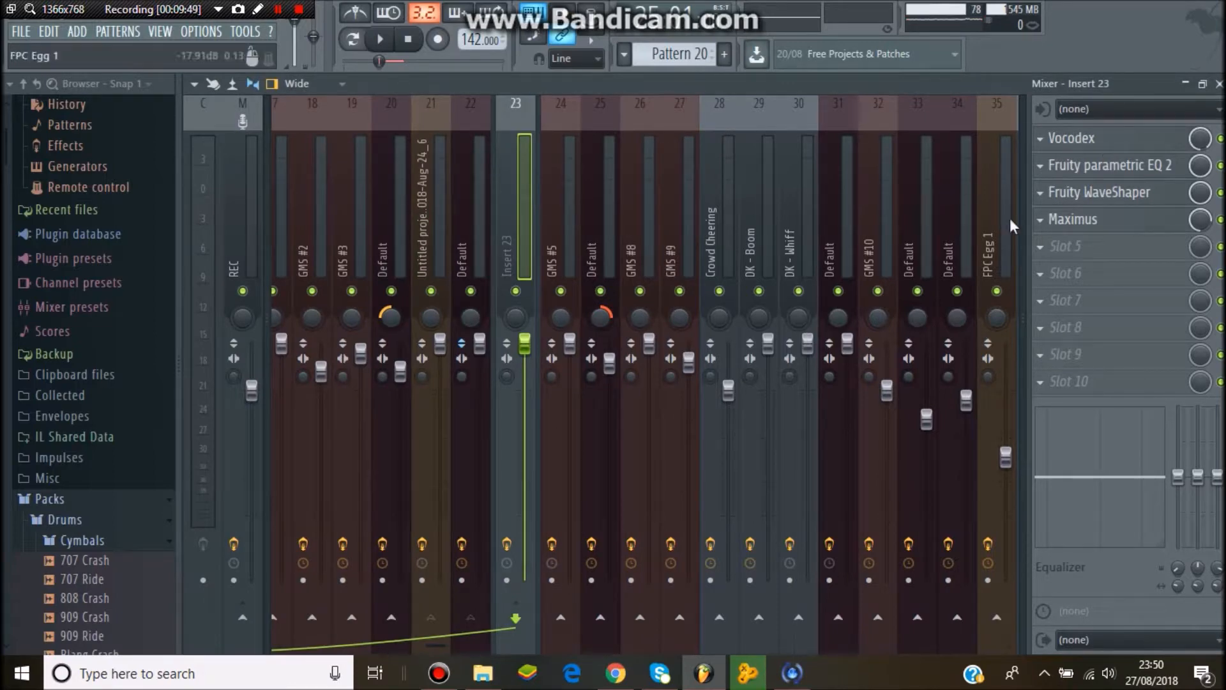
click(1130, 174)
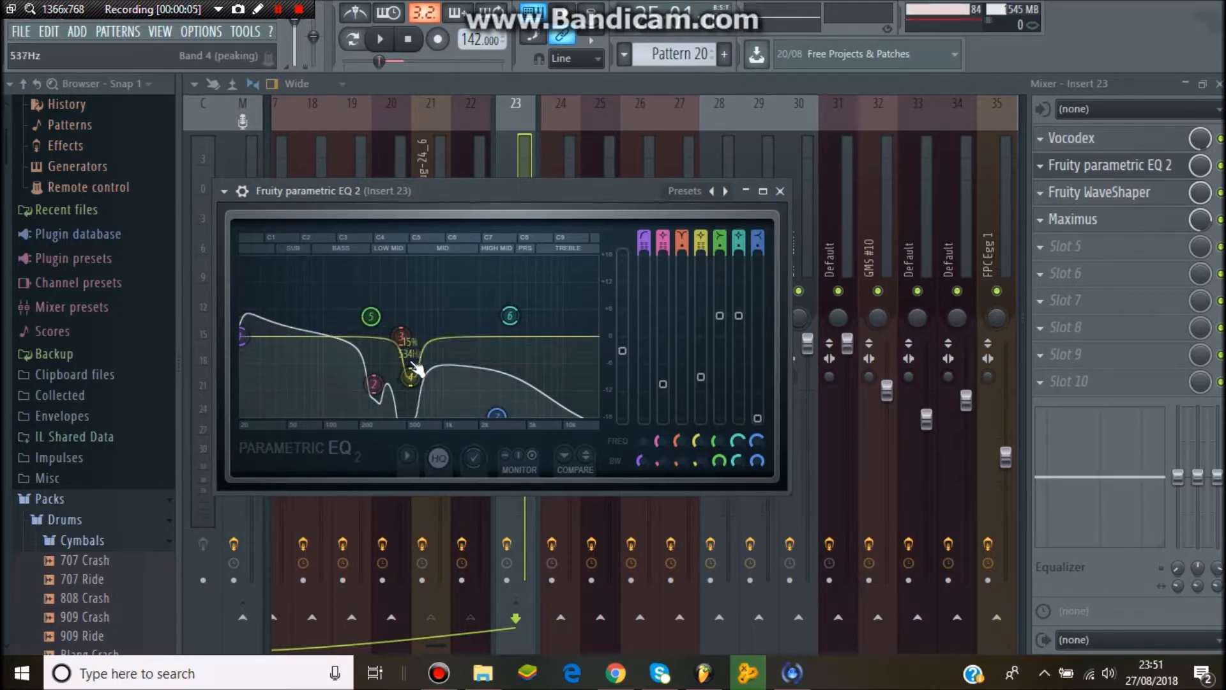
- Play and stop the song while watching the Fruity parametric EQ 2 on insert 23, then close the EQ
click(391, 47)
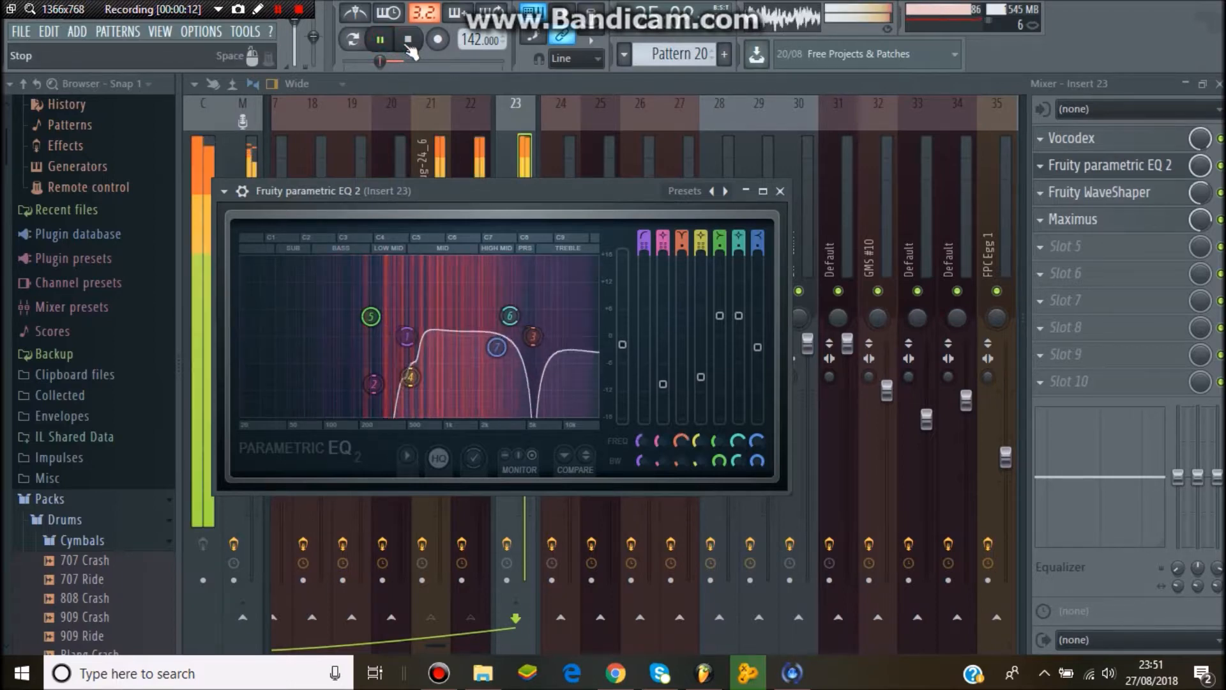
click(408, 41)
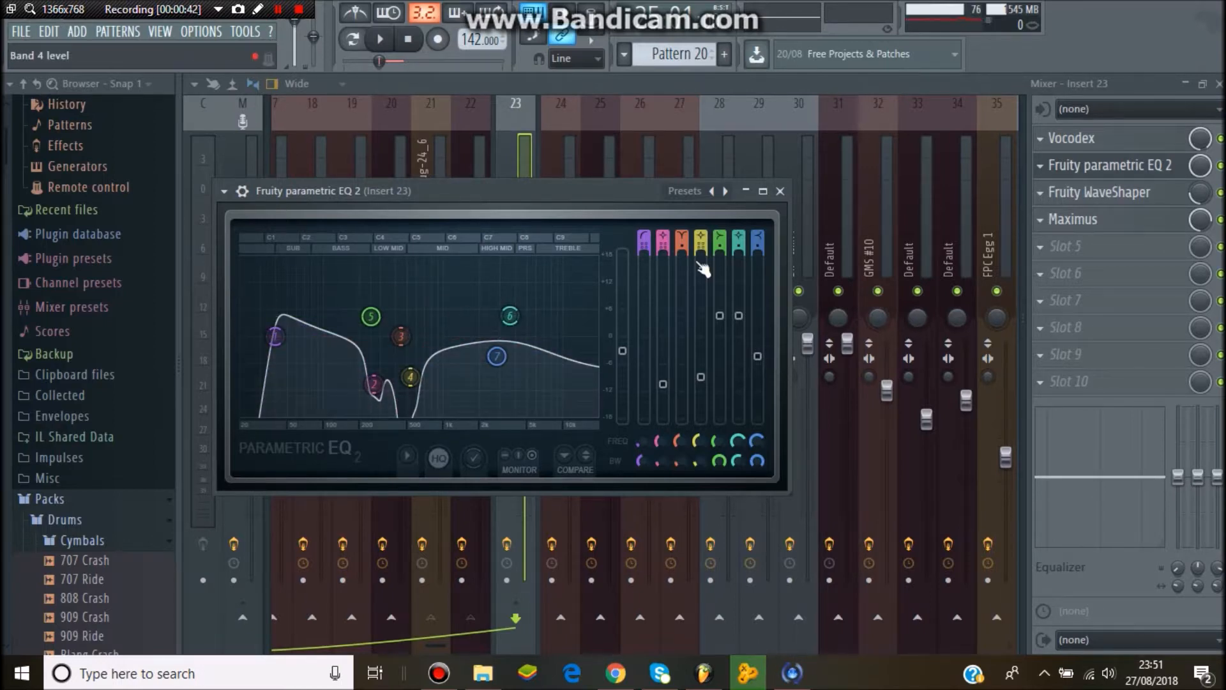
click(781, 191)
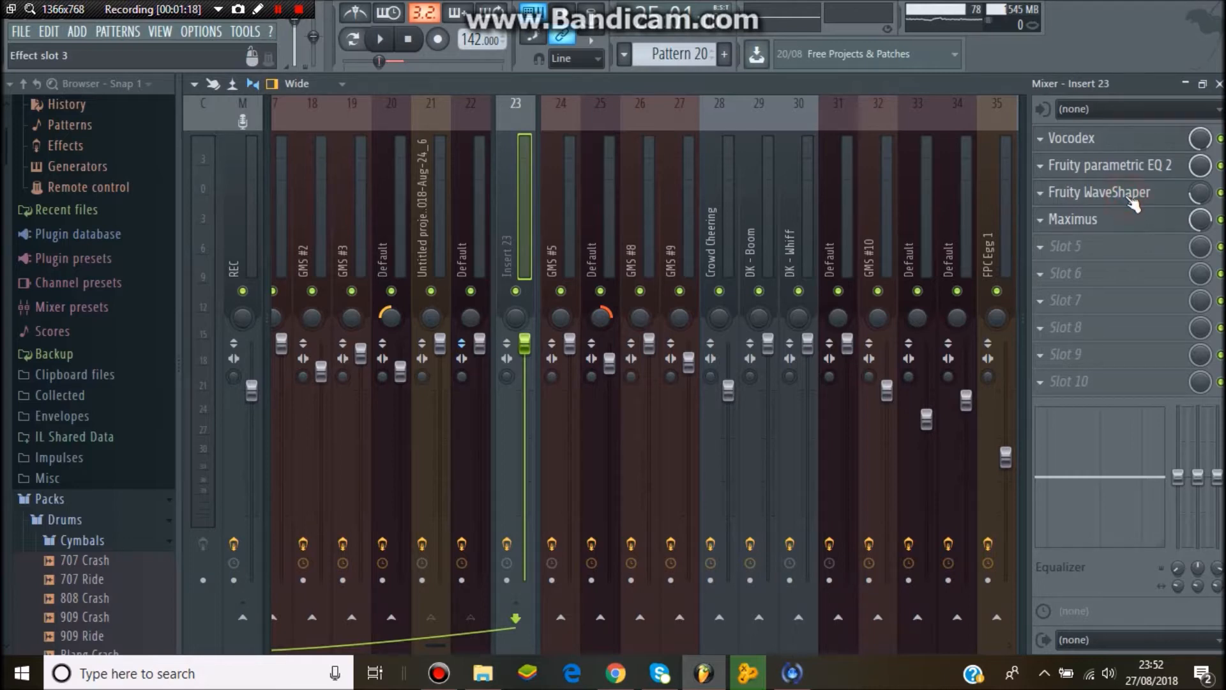
- Open the Fruity WaveShaper on insert 23, play and stop the song to hear it, then close it
click(1131, 200)
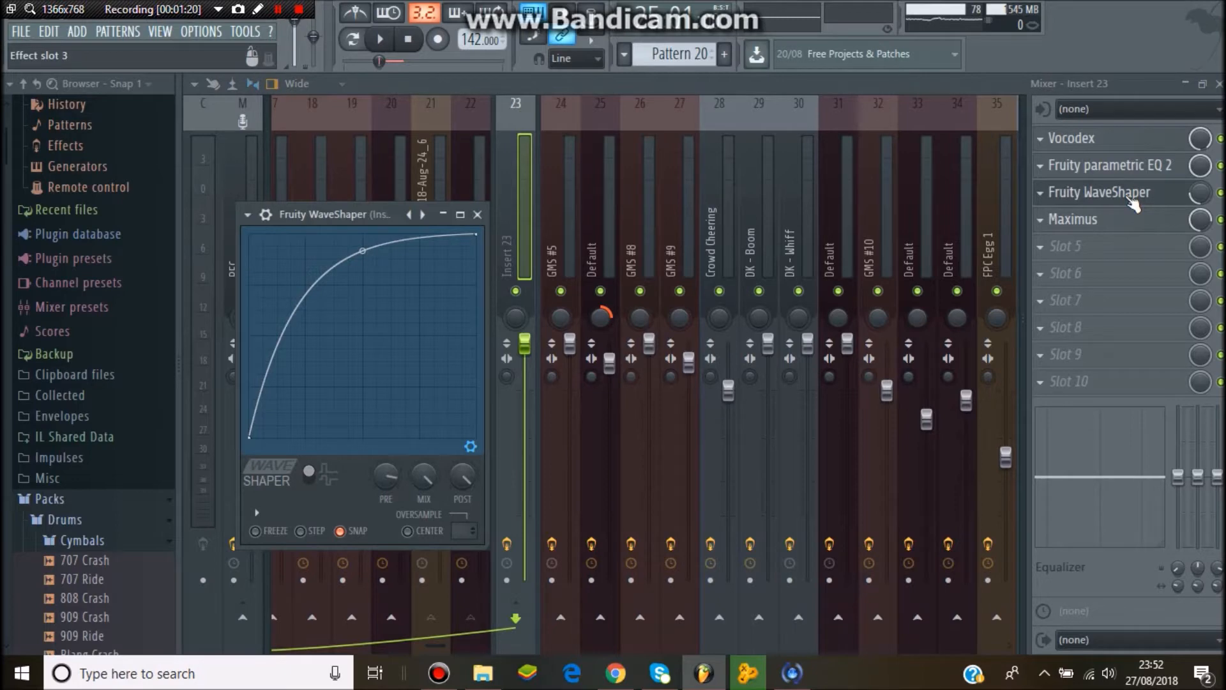
click(380, 39)
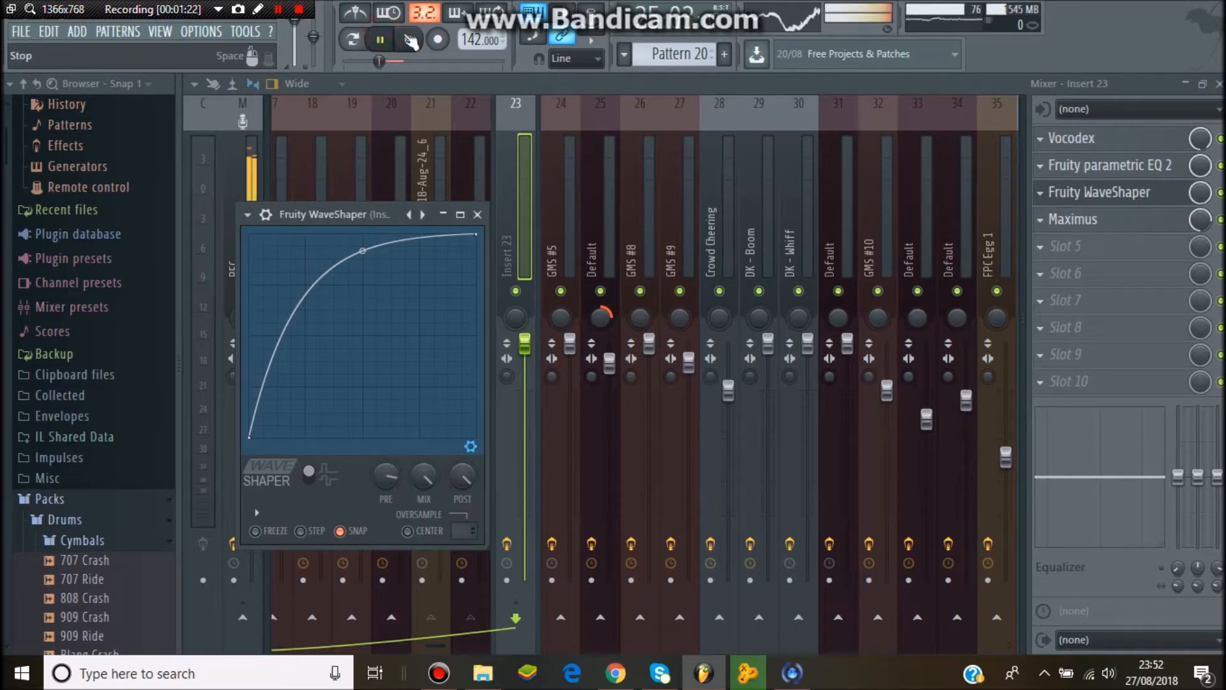
click(408, 41)
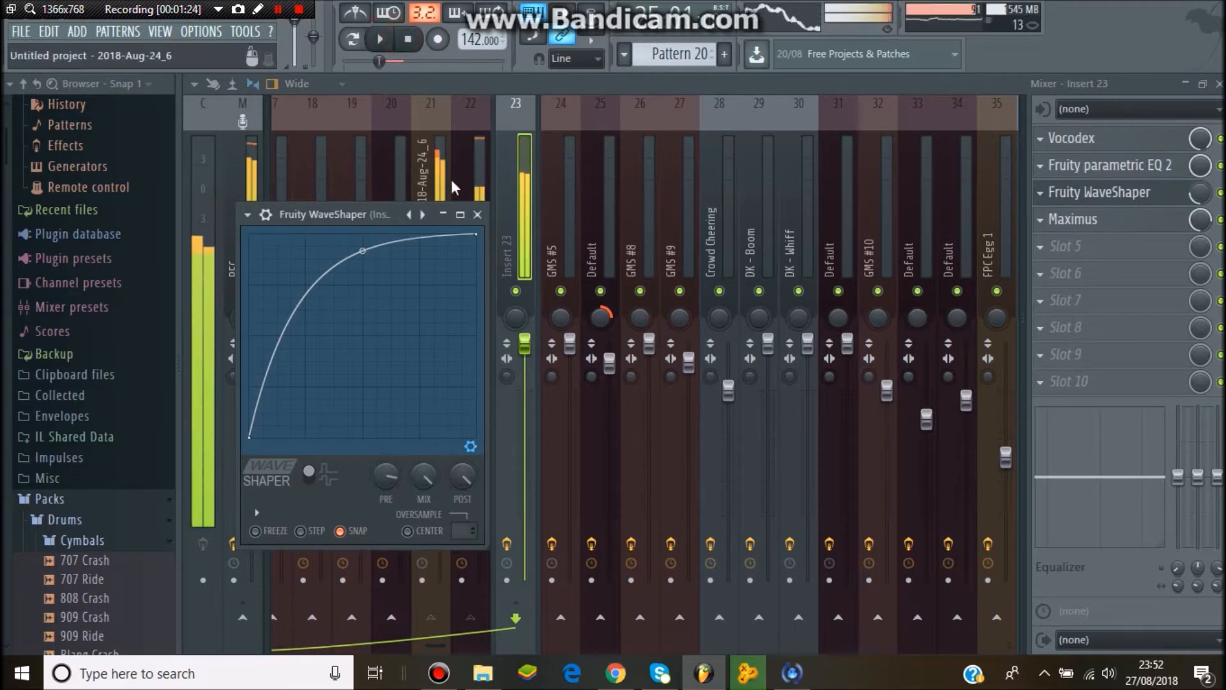
click(478, 215)
- Open Maximus on insert 23, play the song, and switch through its Low, Mid, High and Master bands before closing it
click(1077, 220)
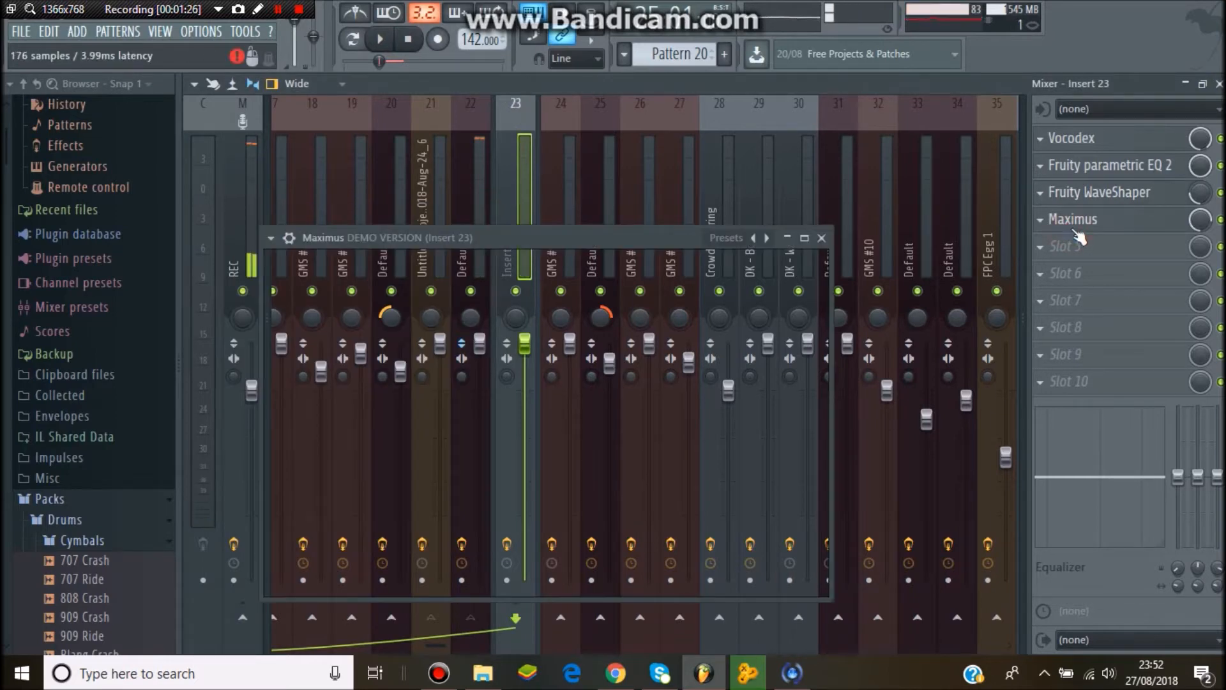
click(380, 39)
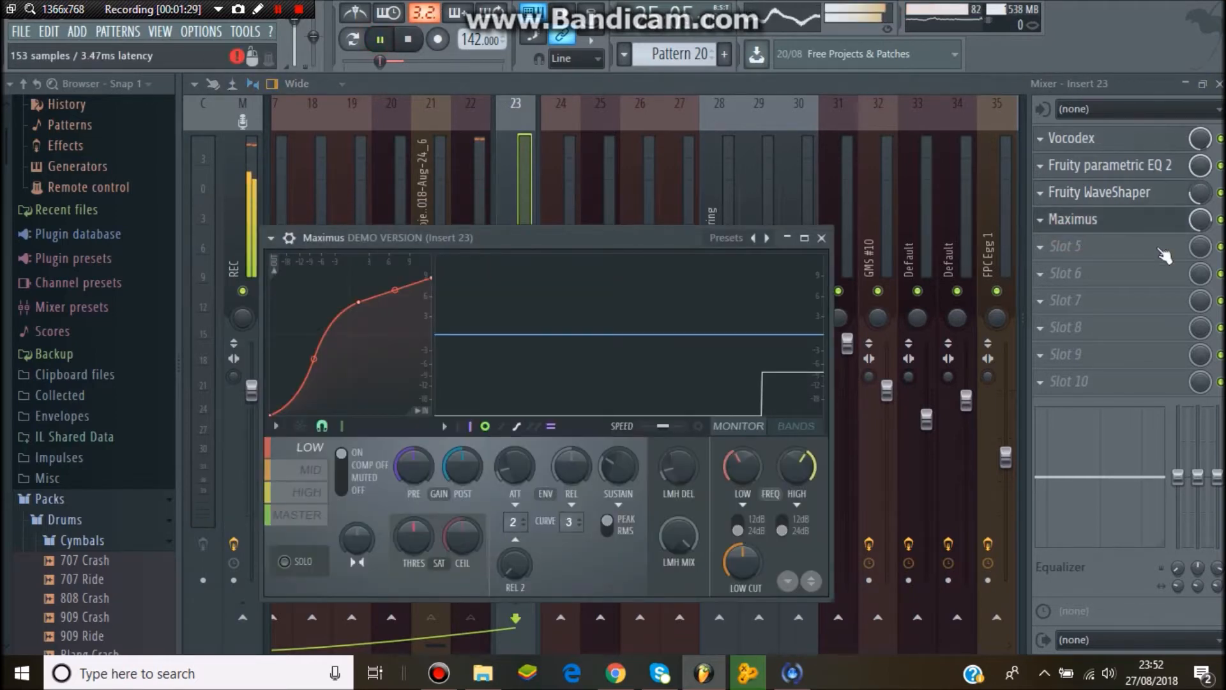
key(space)
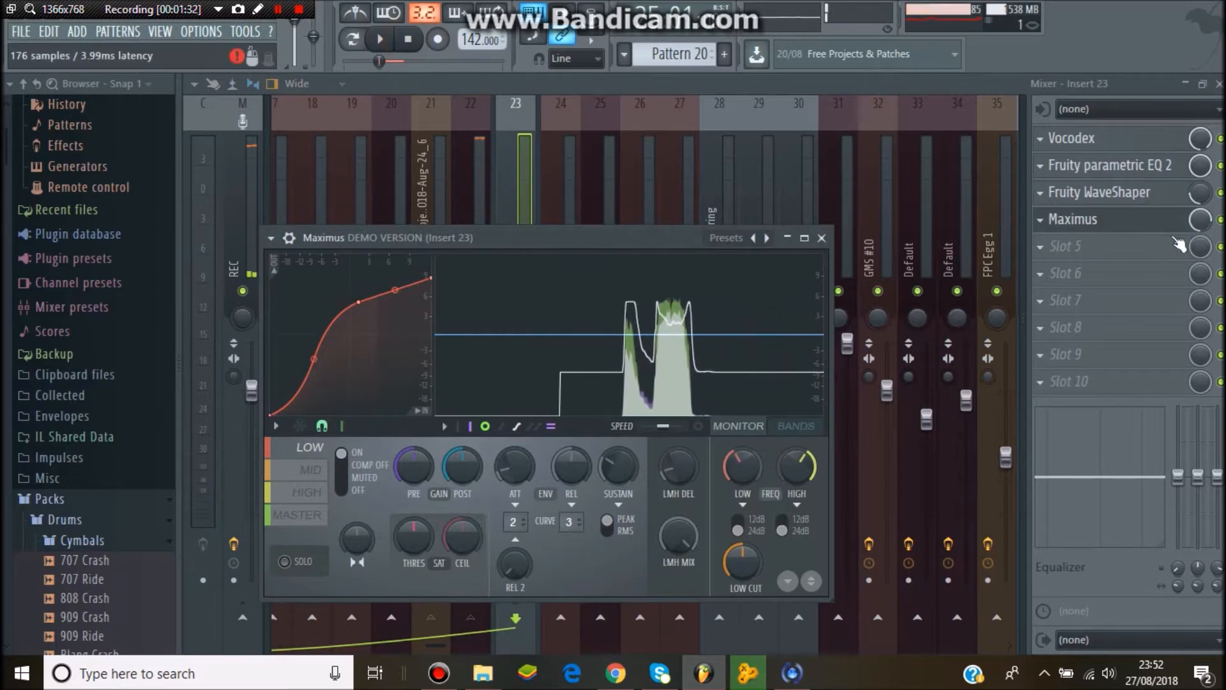
click(303, 470)
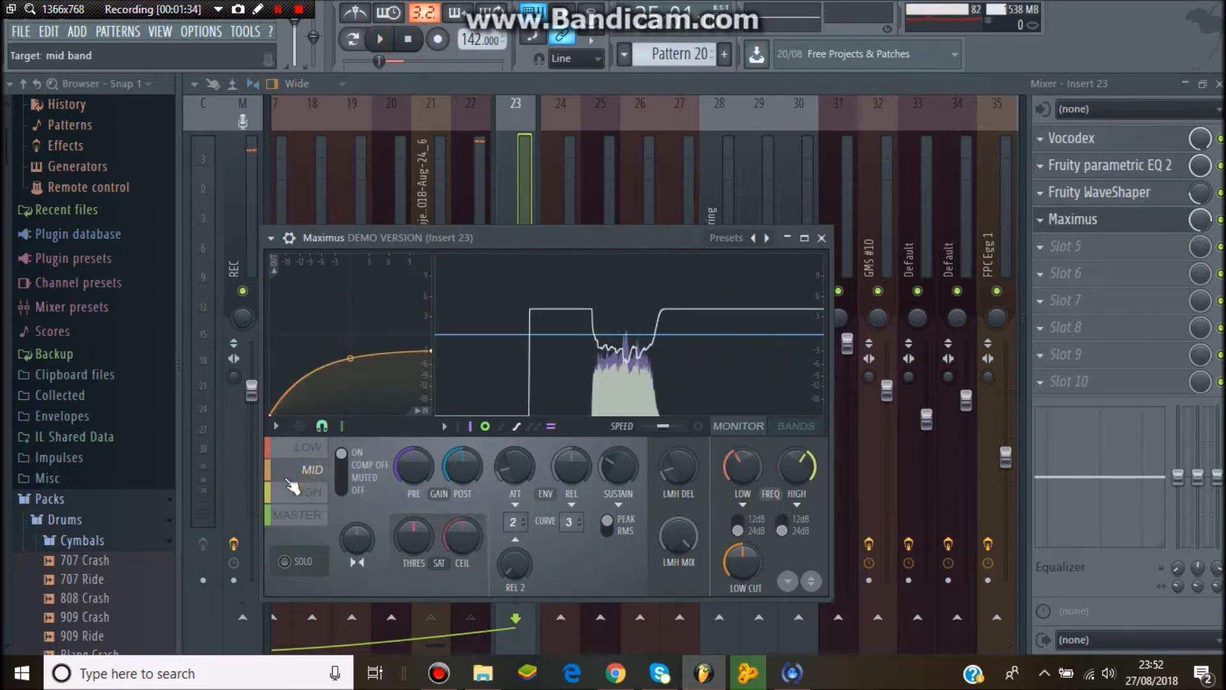
click(297, 494)
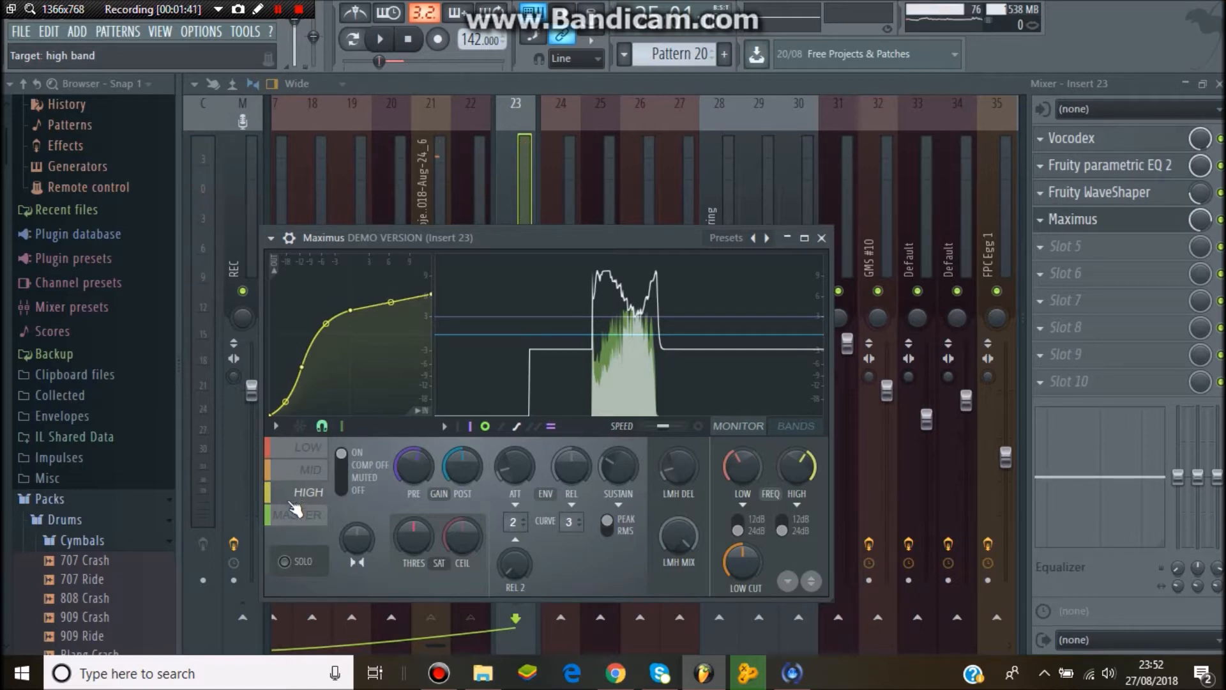
click(297, 516)
click(309, 492)
click(310, 470)
click(309, 447)
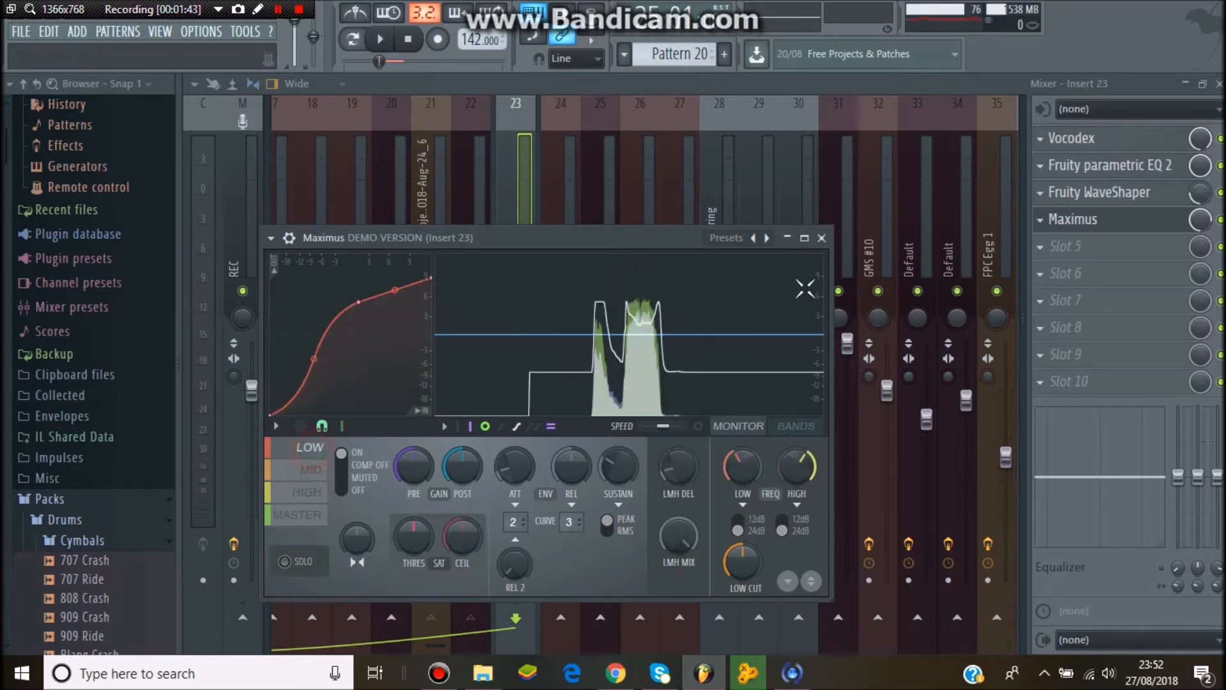
click(822, 238)
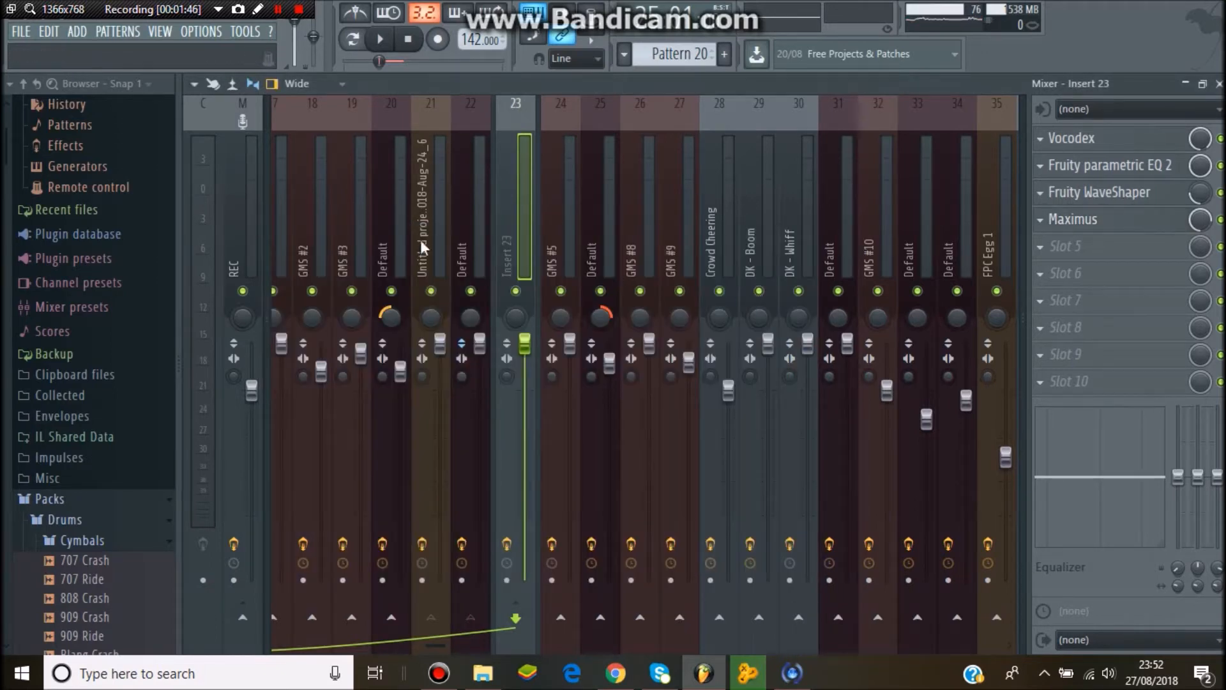
- Scroll through the mixer and select several inserts, including FPC Guiro and Insert 11, to check their effect slots
click(416, 648)
drag(416, 648, 279, 655)
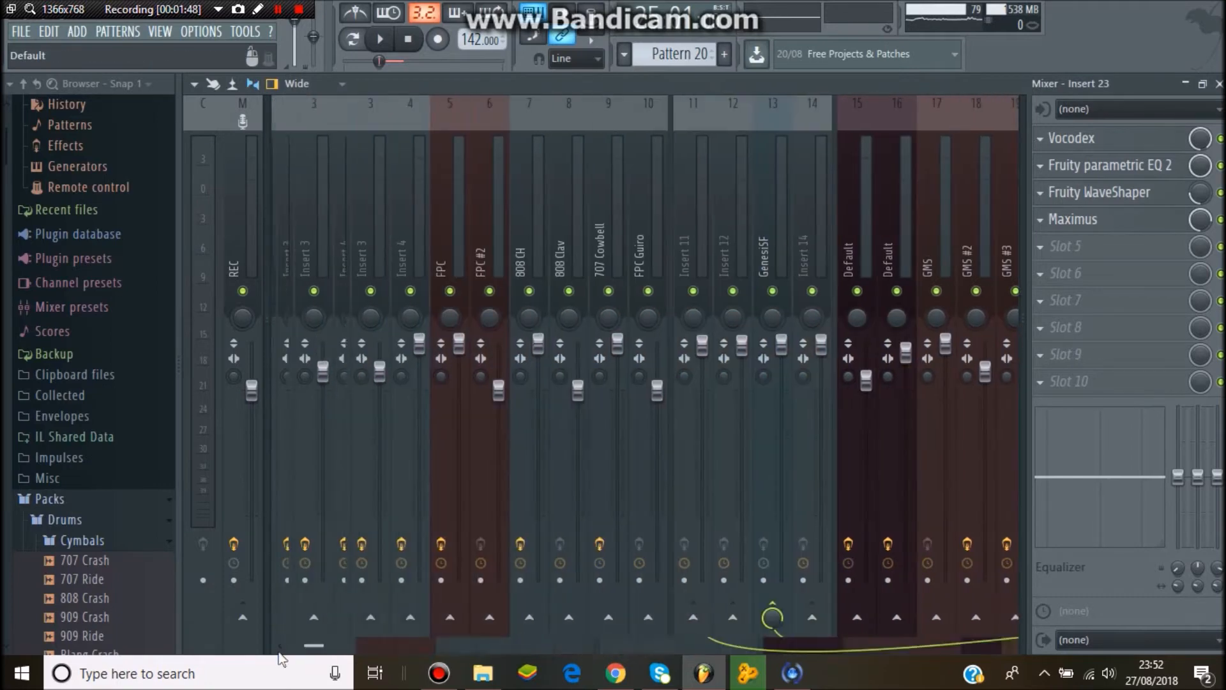
click(338, 645)
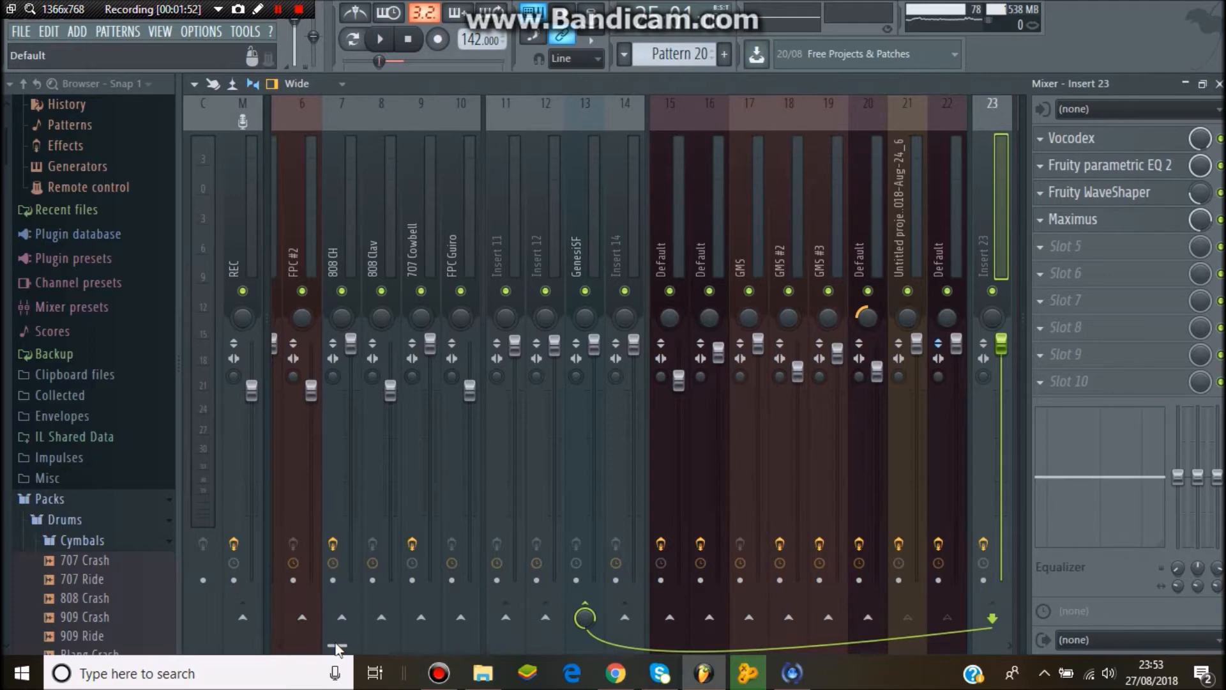
drag(337, 648, 282, 657)
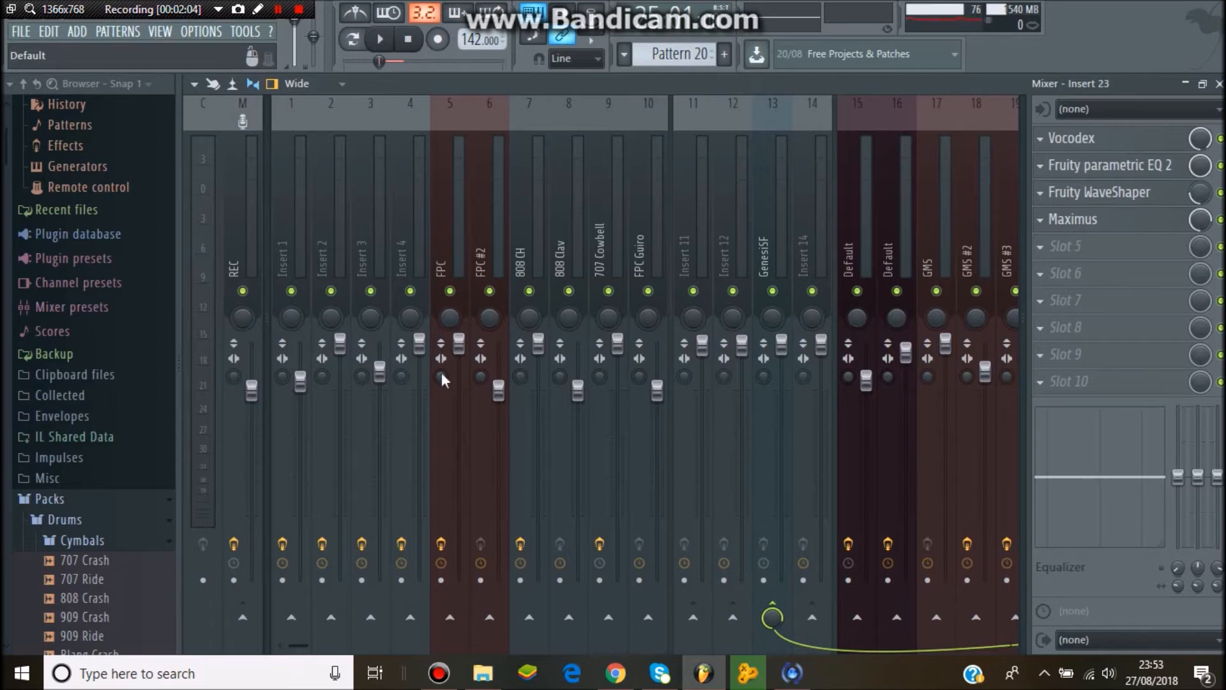
click(644, 194)
click(451, 194)
click(360, 202)
click(721, 166)
click(696, 165)
click(785, 160)
click(806, 159)
click(663, 161)
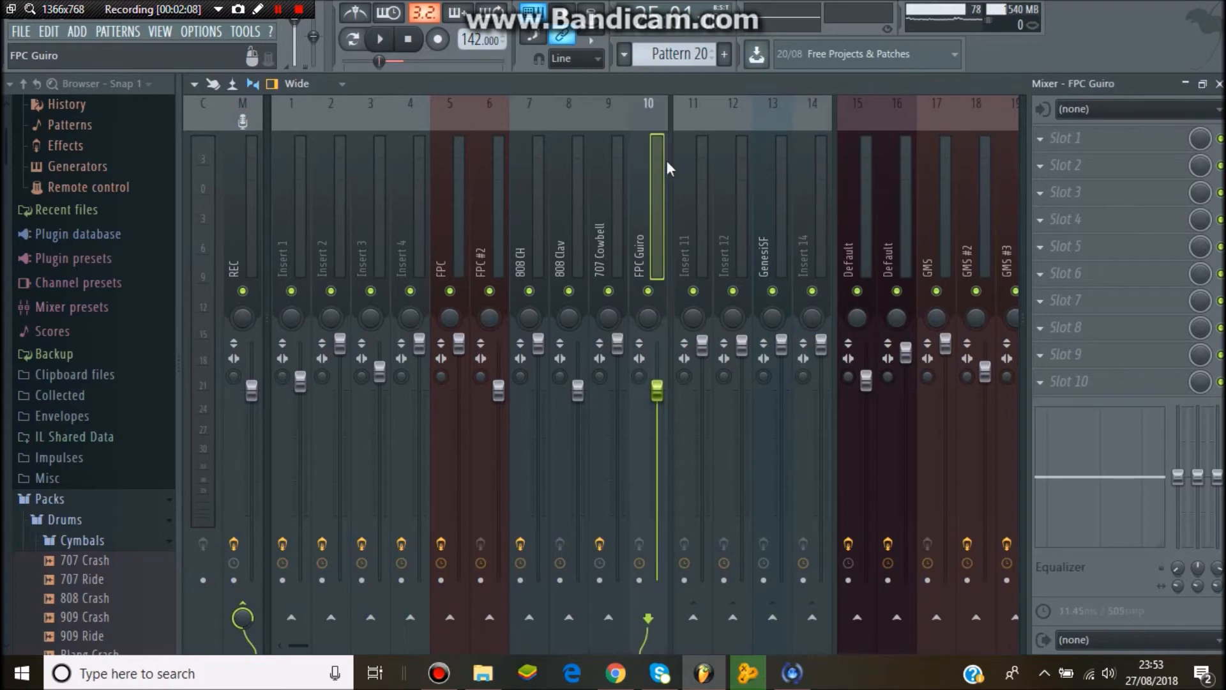
click(696, 169)
- Play and stop the song a few times while watching the mixer inserts' meters and faders
drag(300, 646, 381, 653)
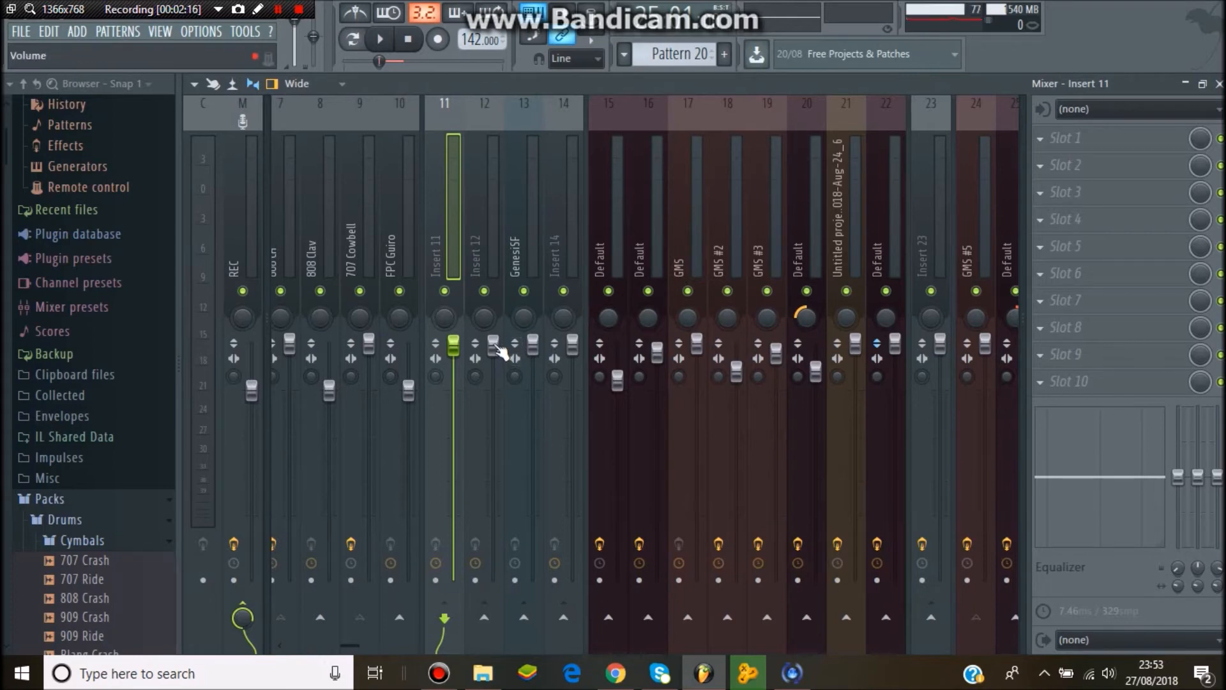
click(380, 39)
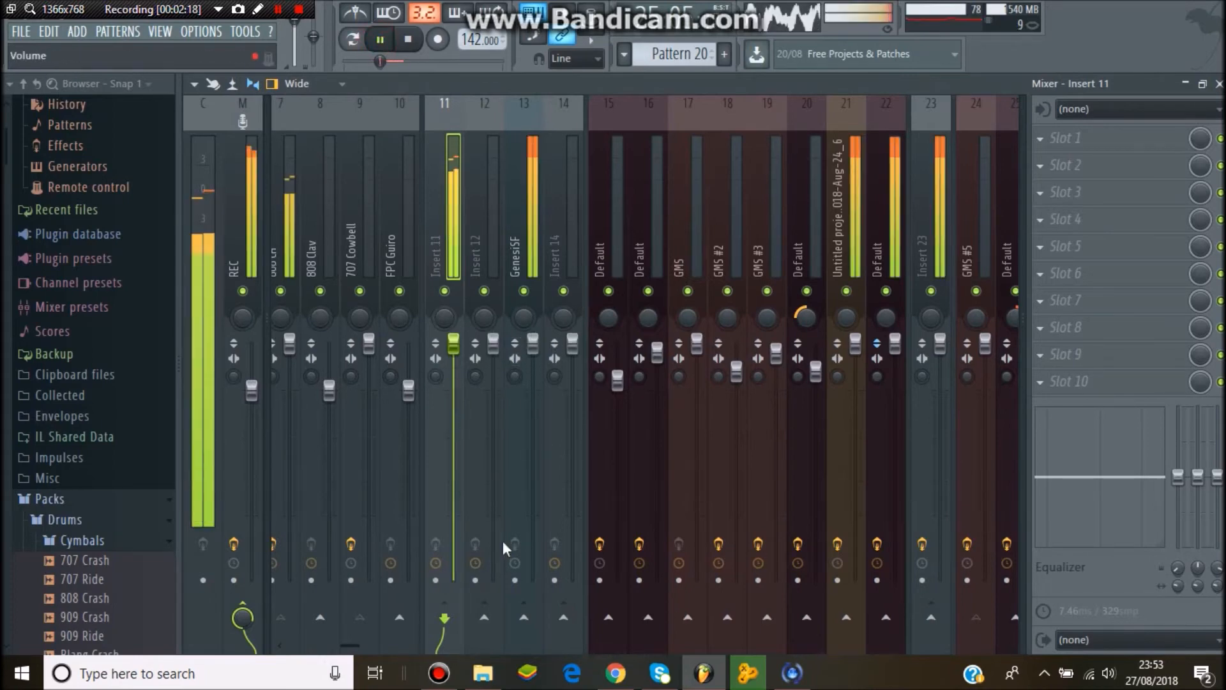
click(380, 39)
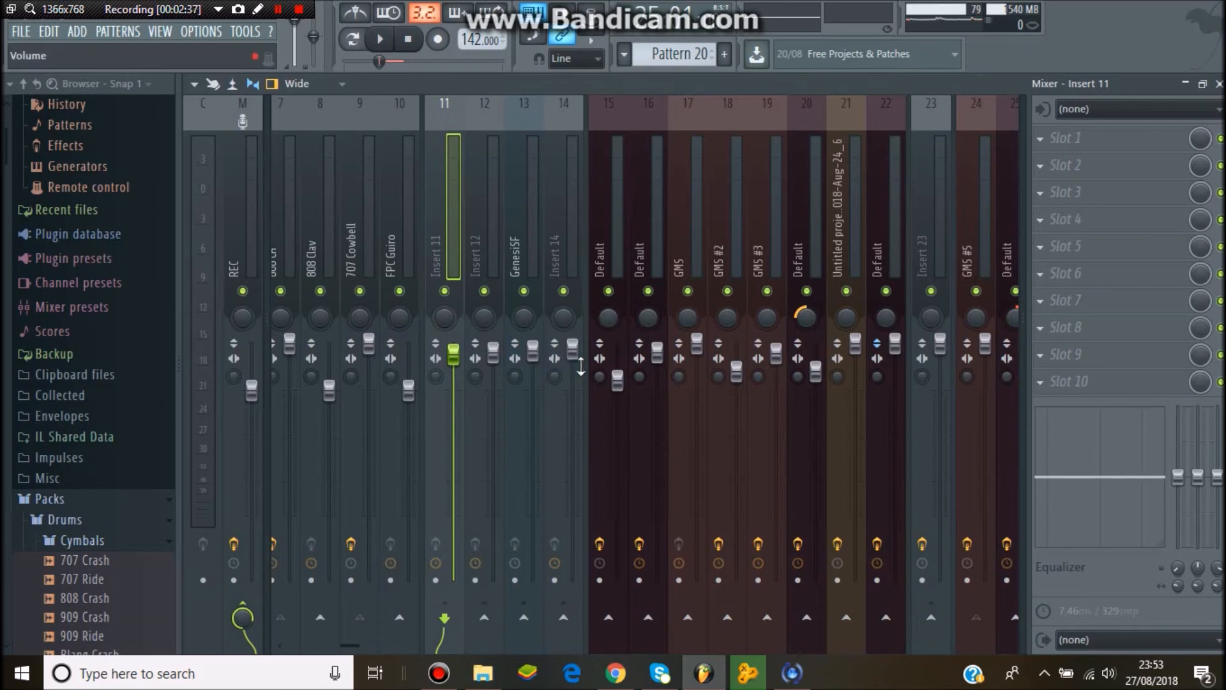
click(380, 39)
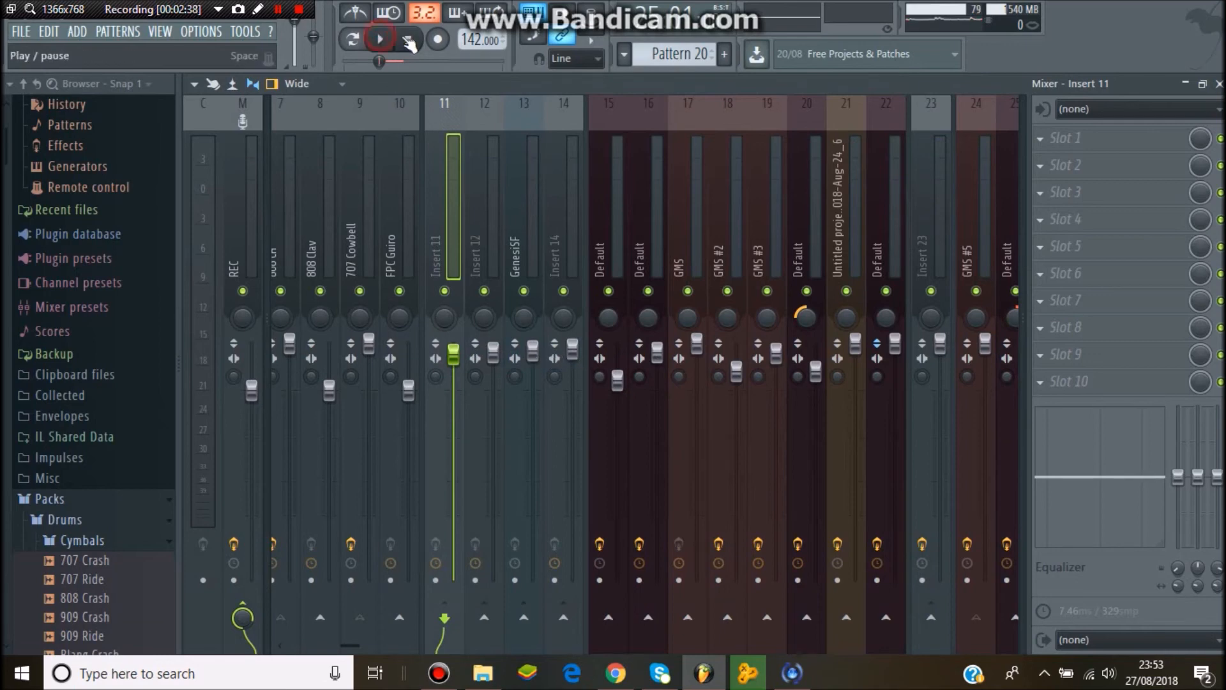
click(412, 46)
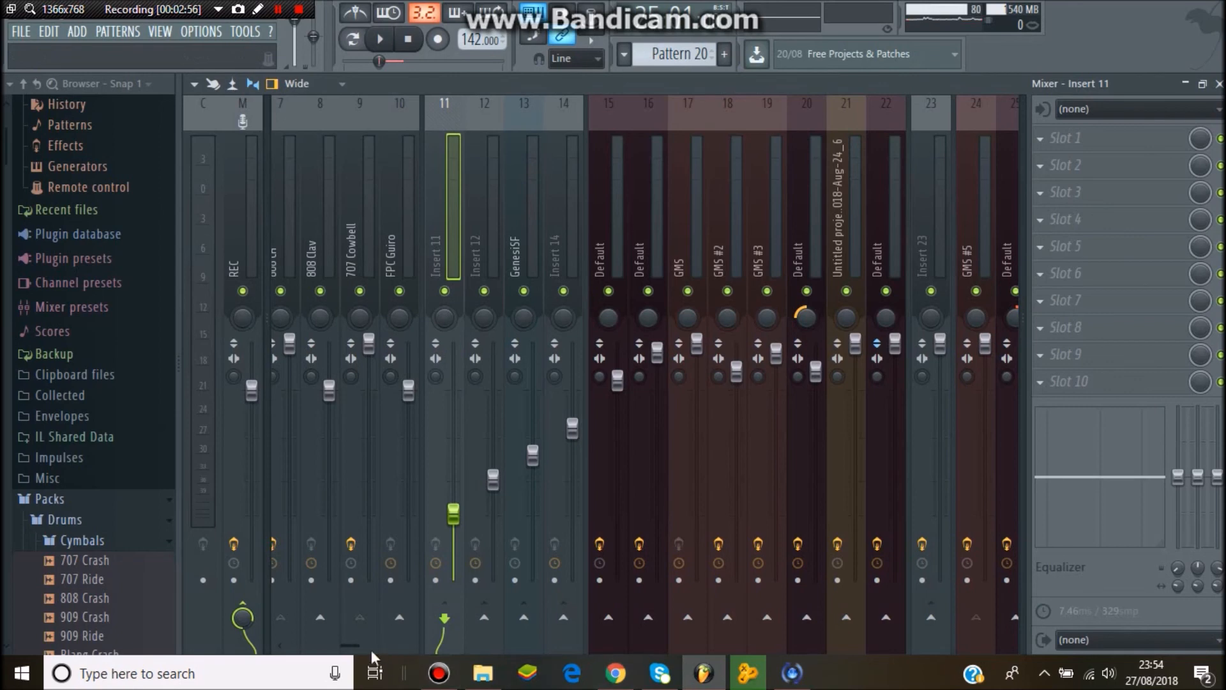
drag(370, 647, 473, 653)
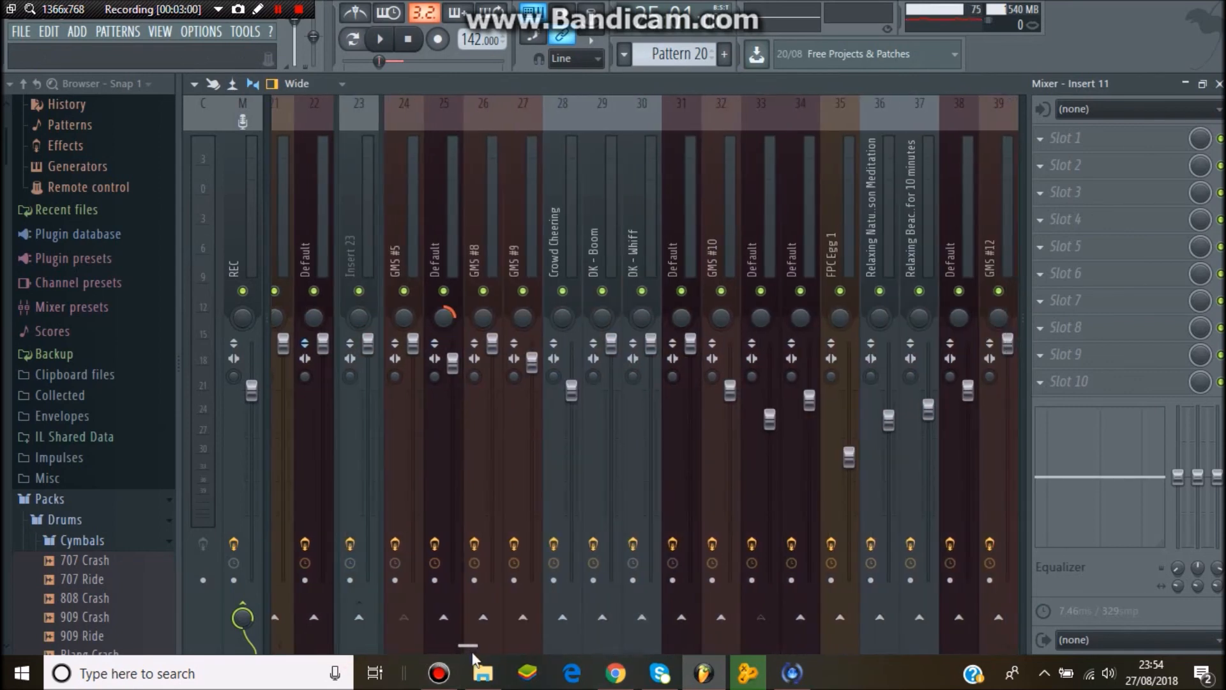